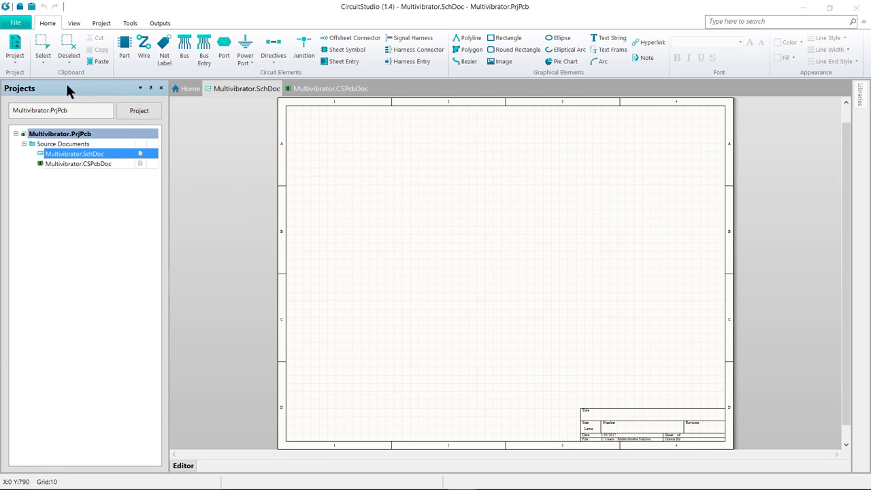
Add the Altium Content Vault to the Data Management vaults in the system preferences and accept the change.
{"action": "left_click", "coordinate": [17, 23]}
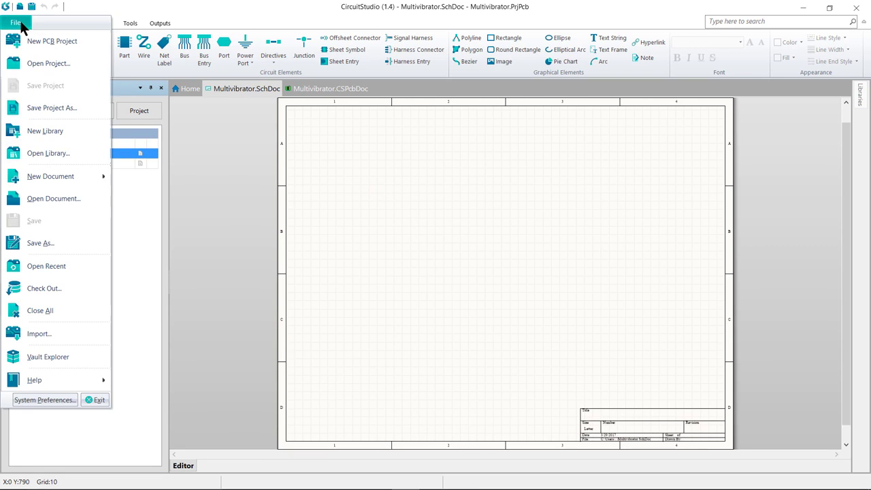
{"action": "left_click", "coordinate": [45, 396]}
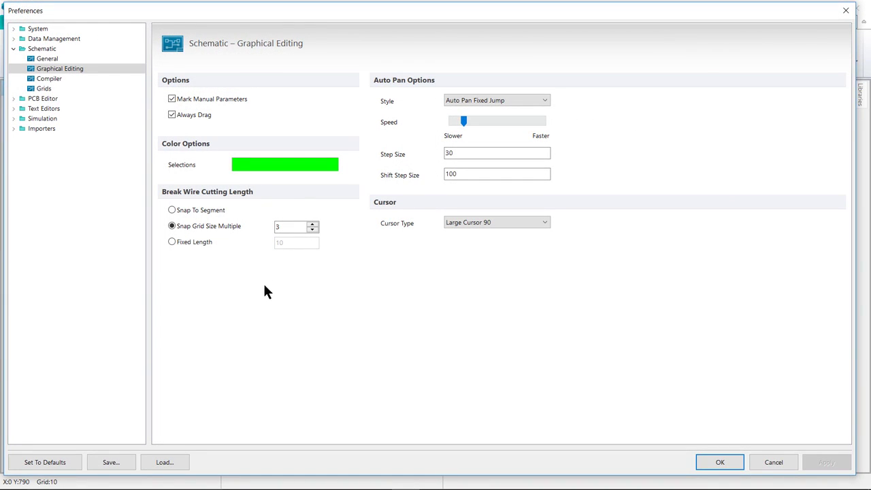
{"action": "left_click", "coordinate": [14, 39]}
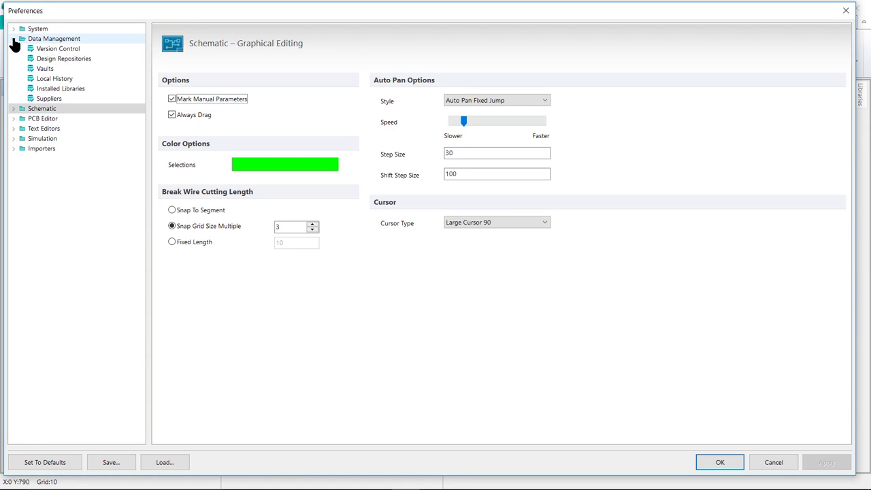
{"action": "left_click", "coordinate": [52, 71]}
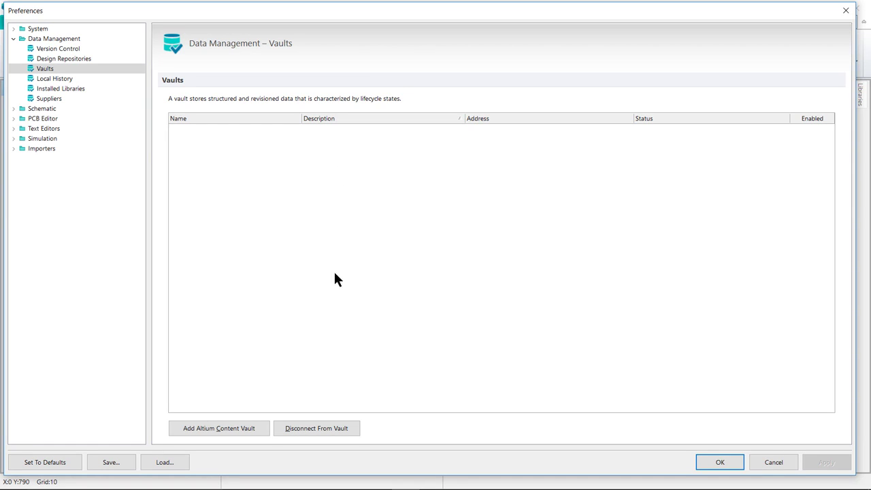
{"action": "left_click", "coordinate": [217, 429]}
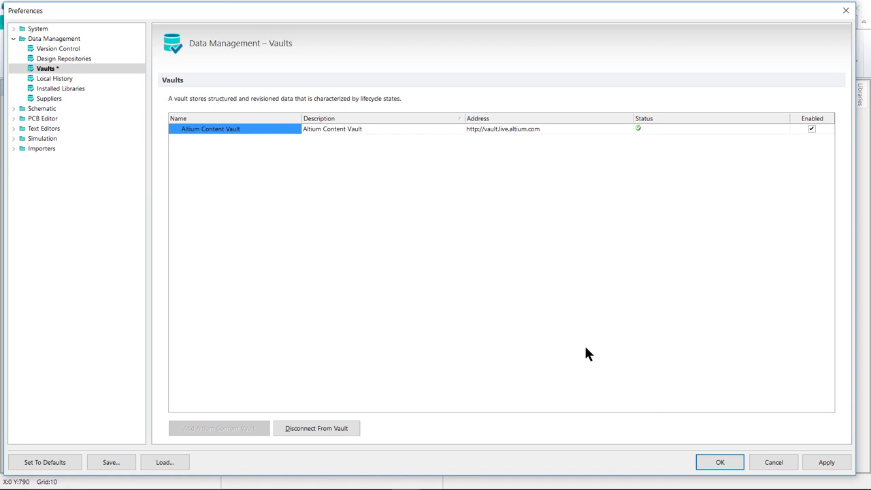
{"action": "left_click", "coordinate": [721, 461]}
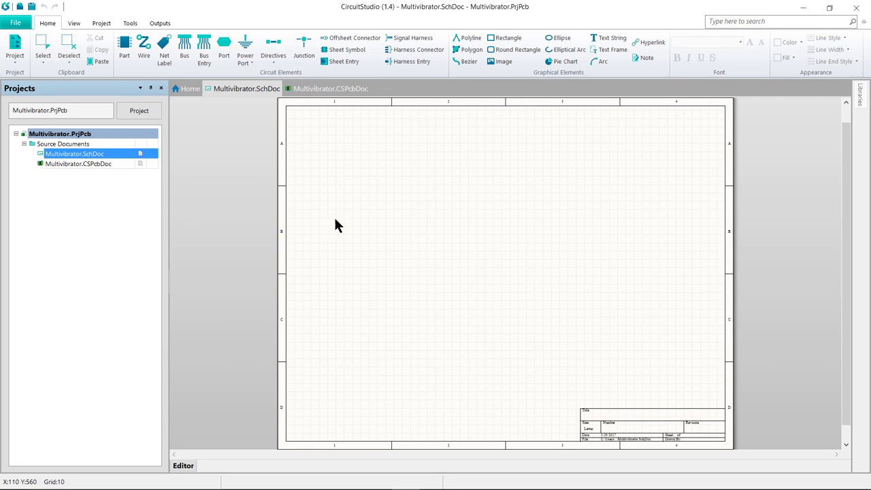
Open the Vault Explorer and move its window so that the whole window, including the search field, fits on screen.
{"action": "left_click", "coordinate": [19, 24]}
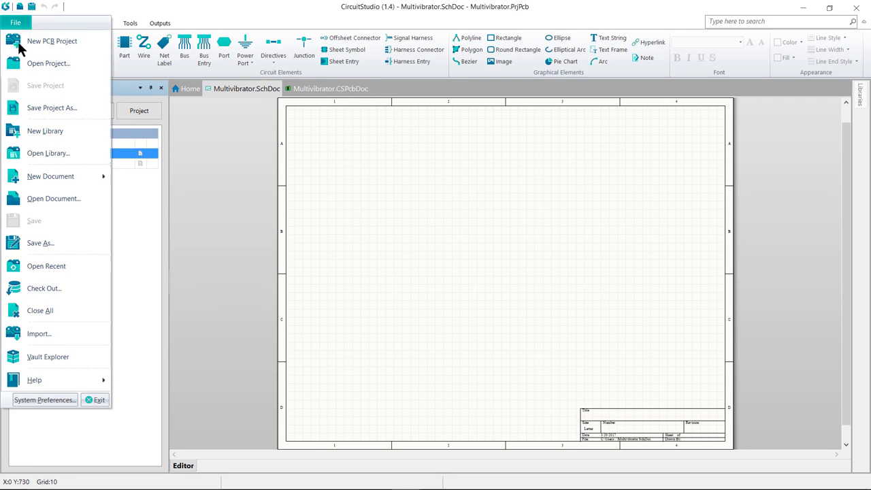
{"action": "left_click", "coordinate": [72, 359]}
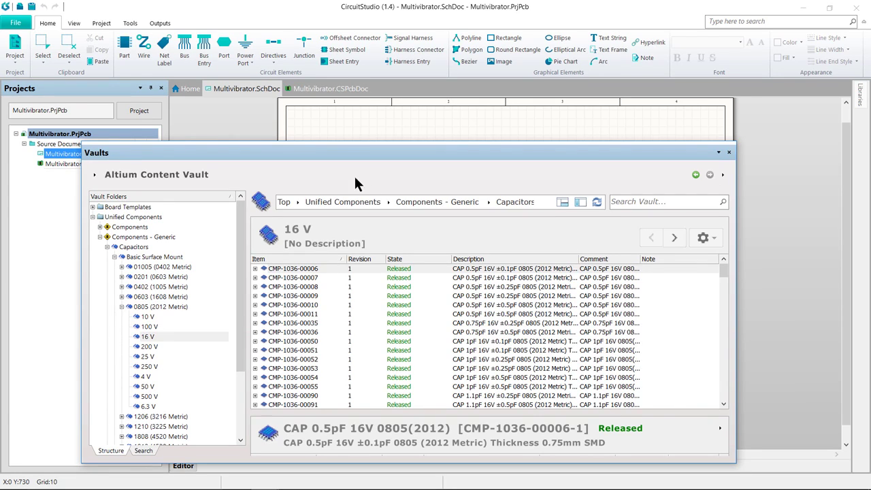
{"action": "left_click_drag", "start_coordinate": [351, 153], "coordinate": [546, 143]}
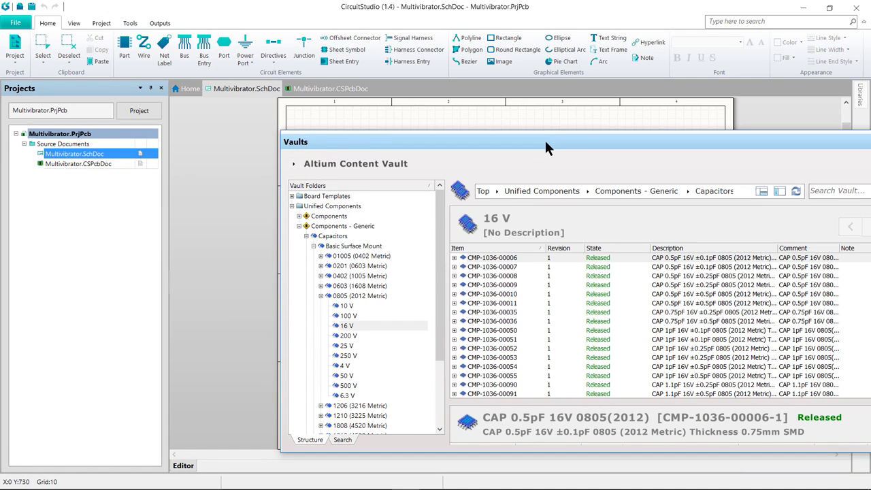
{"action": "left_click", "coordinate": [76, 23]}
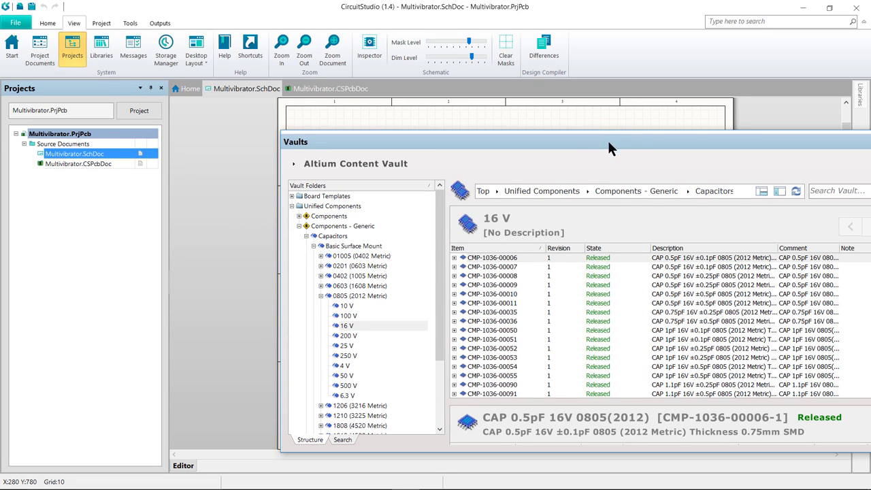
{"action": "left_click_drag", "start_coordinate": [609, 143], "coordinate": [509, 124]}
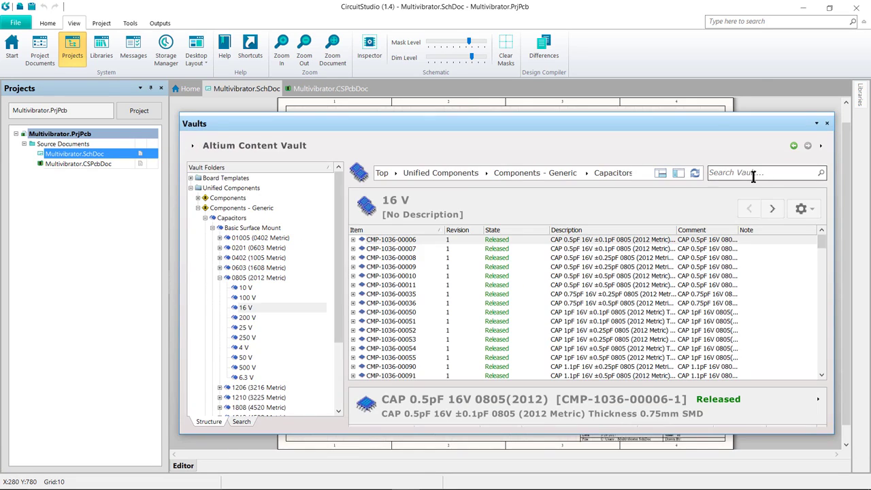
{"action": "left_click", "coordinate": [753, 173]}
{"action": "type", "text": "bc547"}
{"action": "key", "text": "Return"}
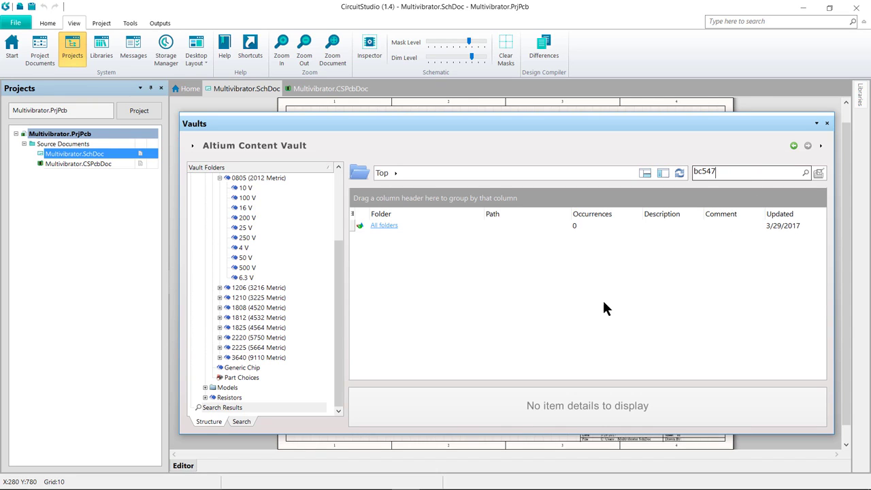
{"action": "left_click", "coordinate": [382, 225]}
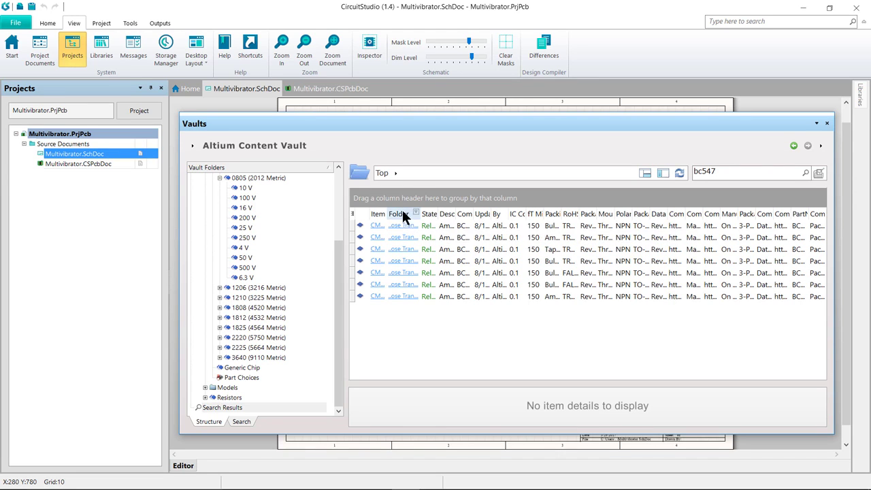
{"action": "left_click_drag", "start_coordinate": [386, 212], "coordinate": [483, 212]}
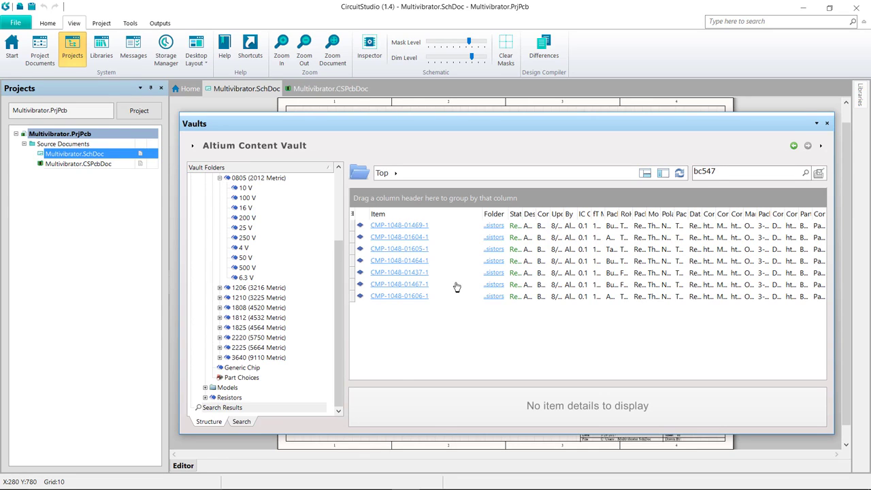
{"action": "left_click", "coordinate": [411, 273]}
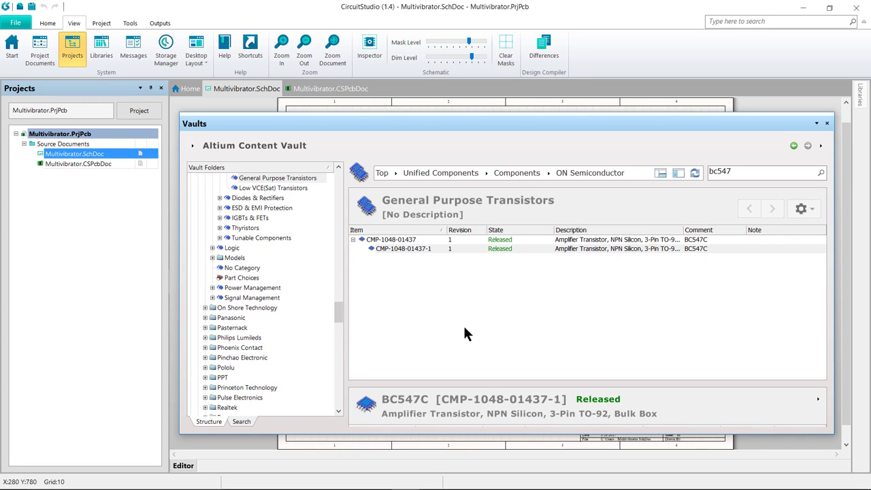
Enlarge the Vaults window and its details area to examine the BC547C's models, parameters, footprint and symbol previews.
{"action": "left_click_drag", "start_coordinate": [485, 383], "coordinate": [498, 305]}
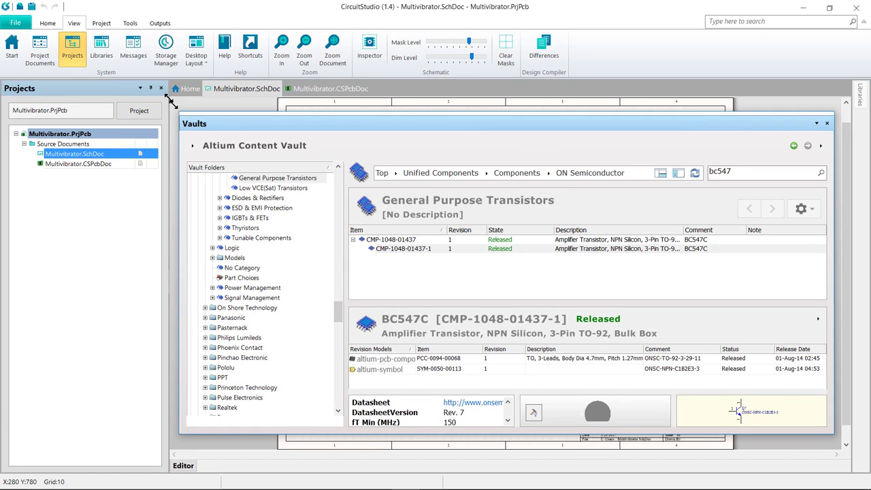
{"action": "left_click_drag", "start_coordinate": [179, 112], "coordinate": [128, 45]}
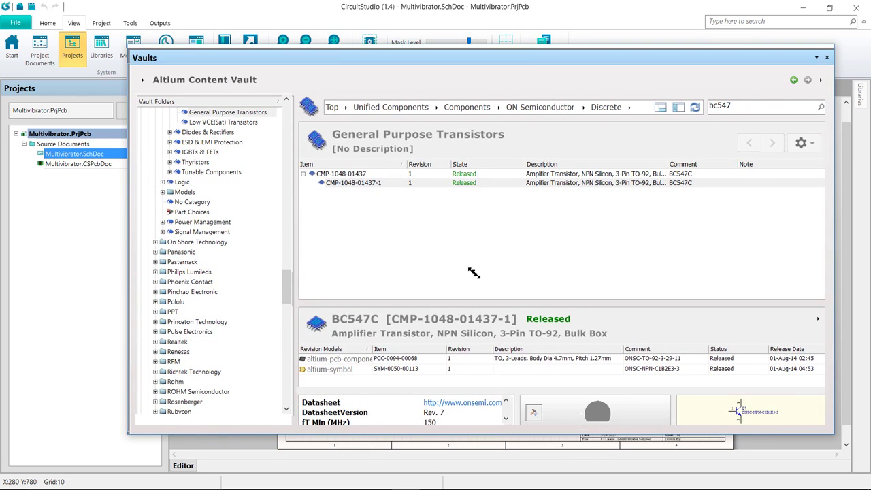
{"action": "left_click_drag", "start_coordinate": [496, 302], "coordinate": [496, 249]}
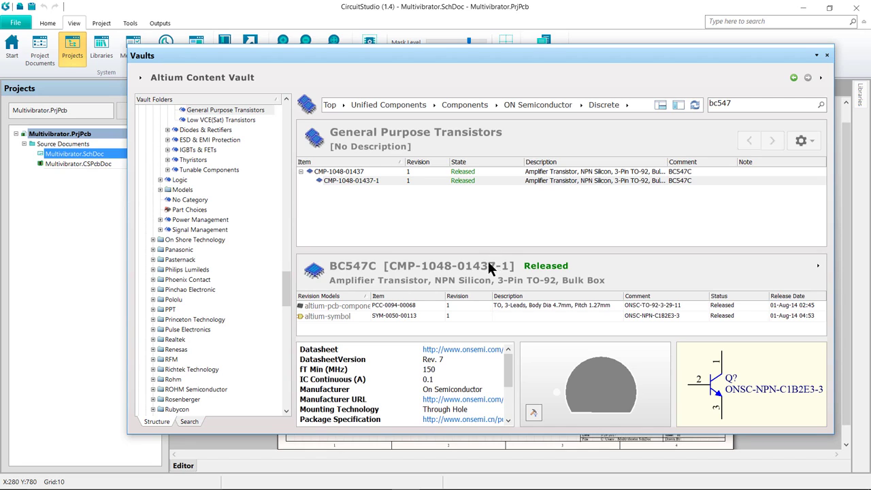
{"action": "left_click", "coordinate": [361, 181]}
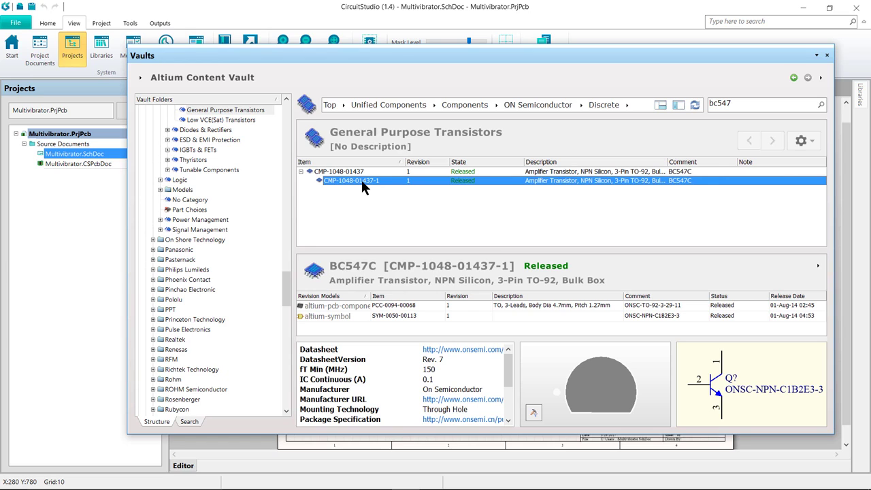
{"action": "right_click", "coordinate": [361, 180]}
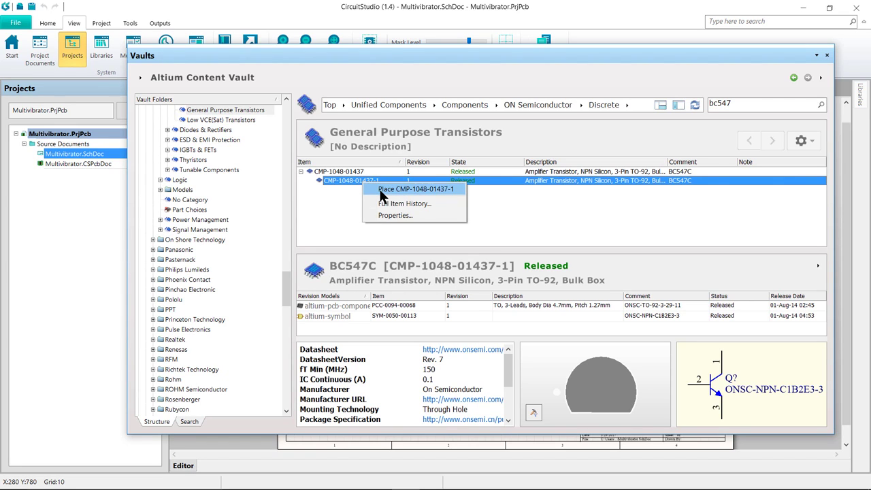
{"action": "left_click", "coordinate": [379, 189]}
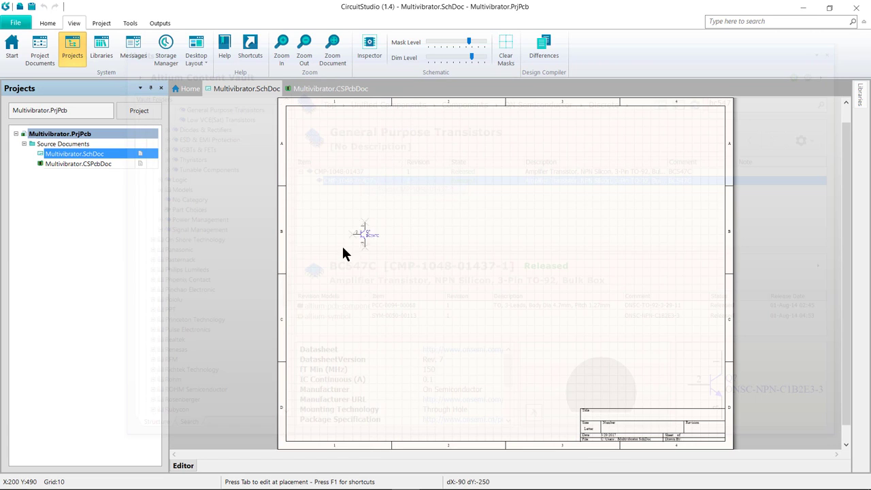
{"action": "key", "text": "Page_Down"}
{"action": "key", "text": "End"}
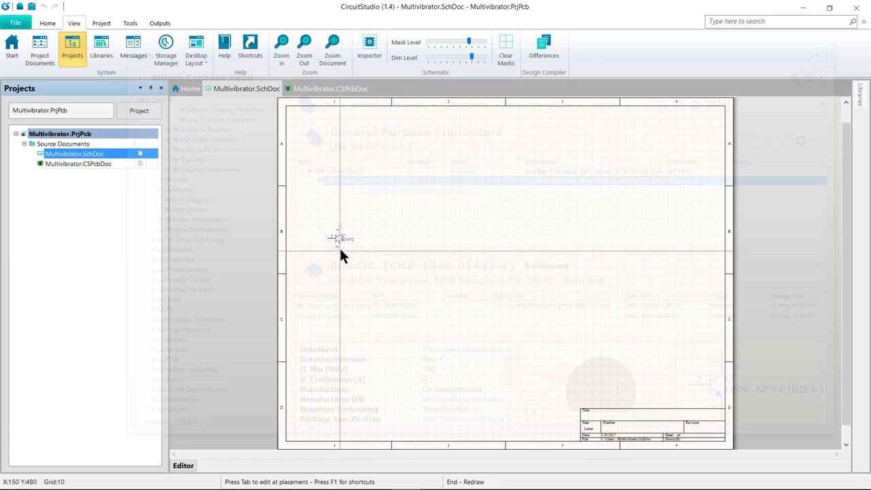
{"action": "key", "text": "Home"}
{"action": "key", "text": "Left"}
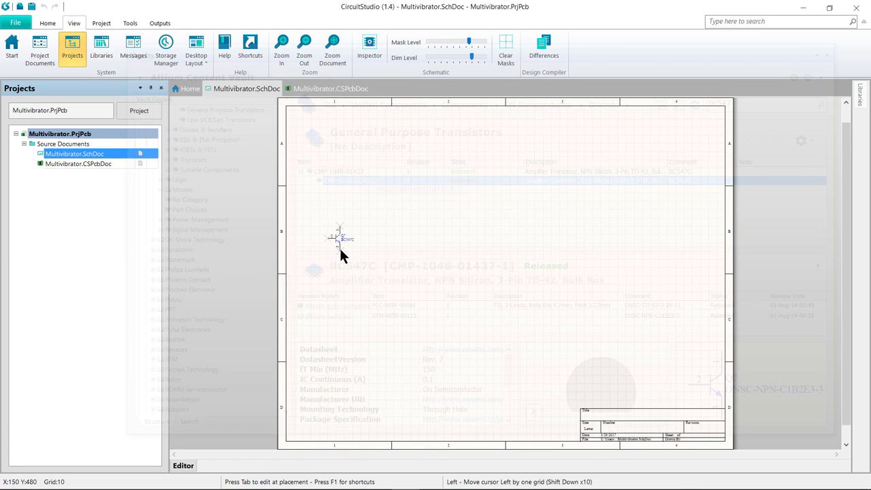
Set the transistor's designator to Q1 and place it on the sheet at about X 260, Y 480.
{"action": "key", "text": "Tab"}
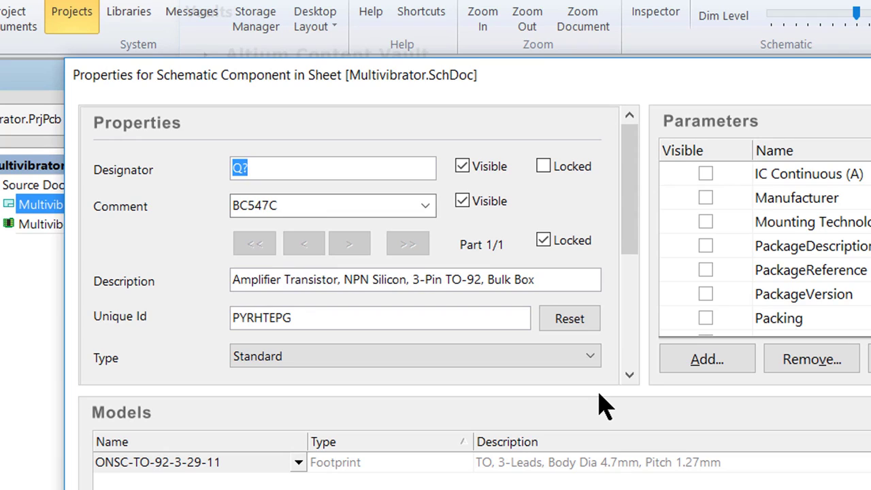
{"action": "left_click", "coordinate": [273, 169]}
{"action": "key", "text": "BackSpace"}
{"action": "type", "text": "1"}
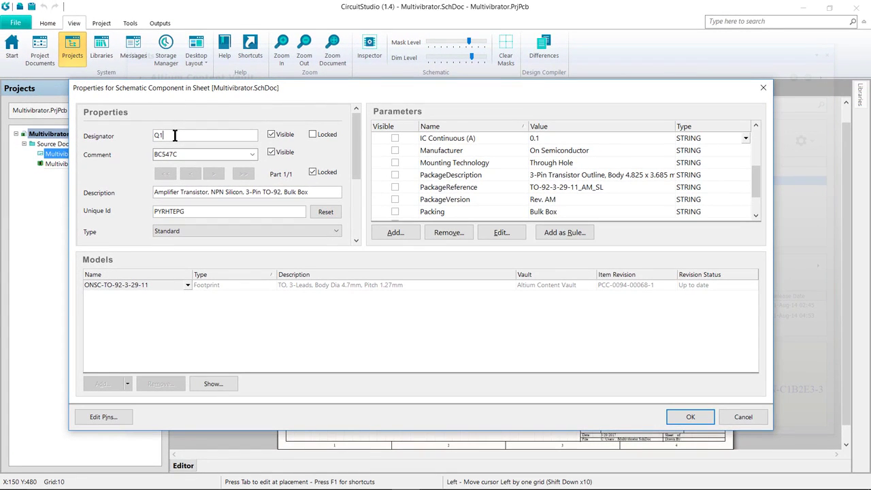
{"action": "left_click", "coordinate": [681, 415]}
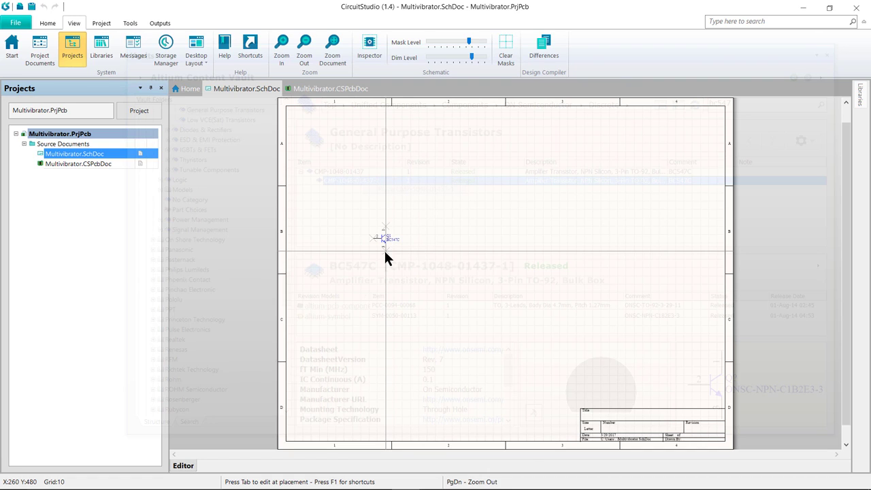
{"action": "left_click", "coordinate": [385, 251]}
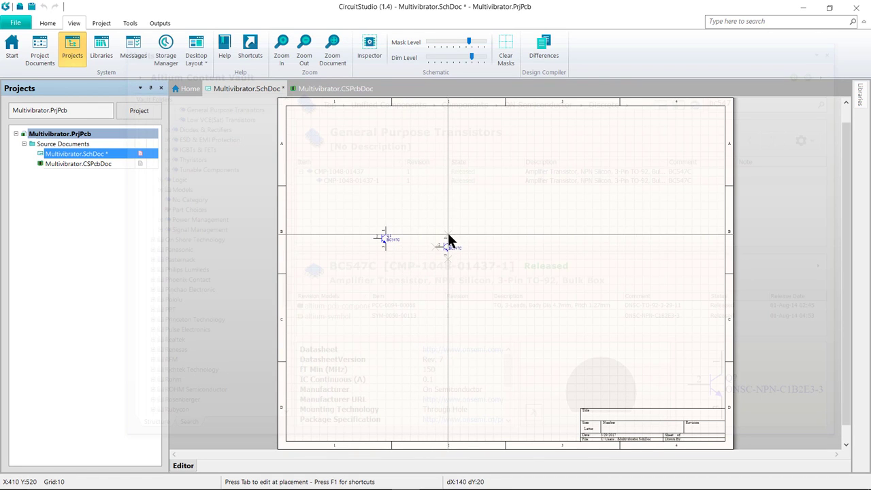
Mirror the second BC547C transistor horizontally, place it as Q2 to the right of Q1, and end placement.
{"action": "scroll", "coordinate": [447, 238], "scroll_direction": "up", "scroll_amount": 5, "text": "ctrl"}
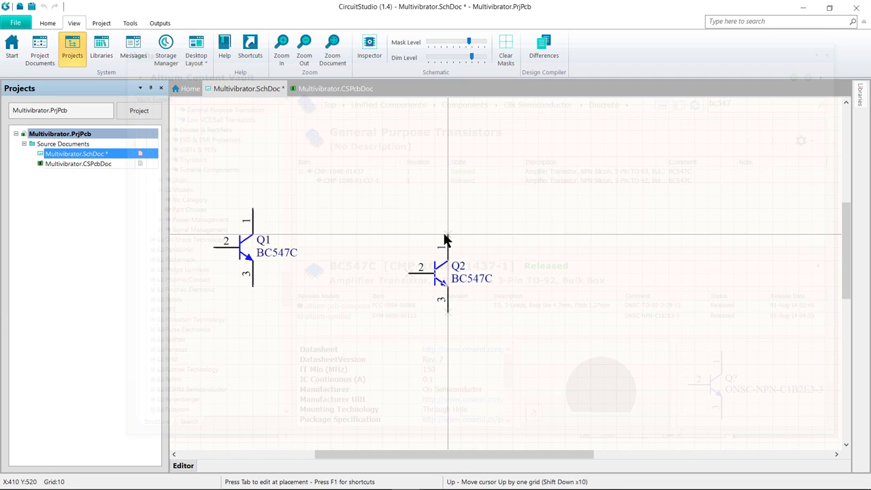
{"action": "key", "text": "x"}
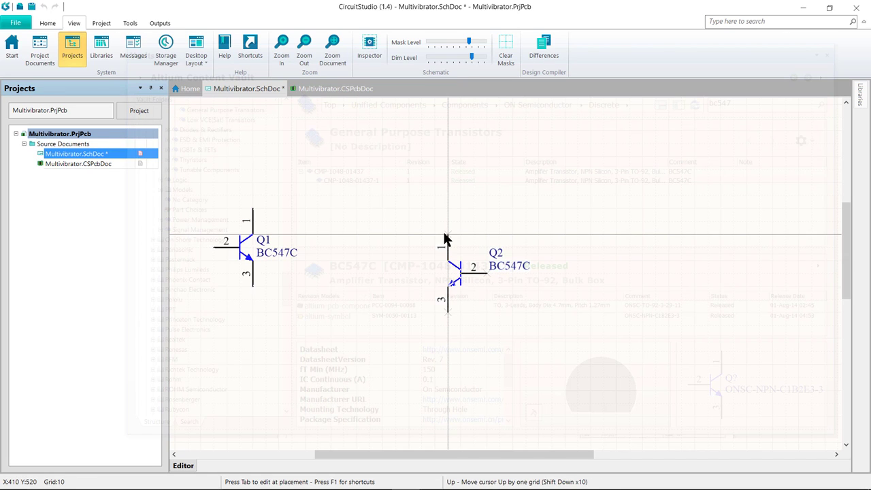
{"action": "scroll", "coordinate": [446, 238], "scroll_direction": "down", "scroll_amount": 1, "text": "ctrl"}
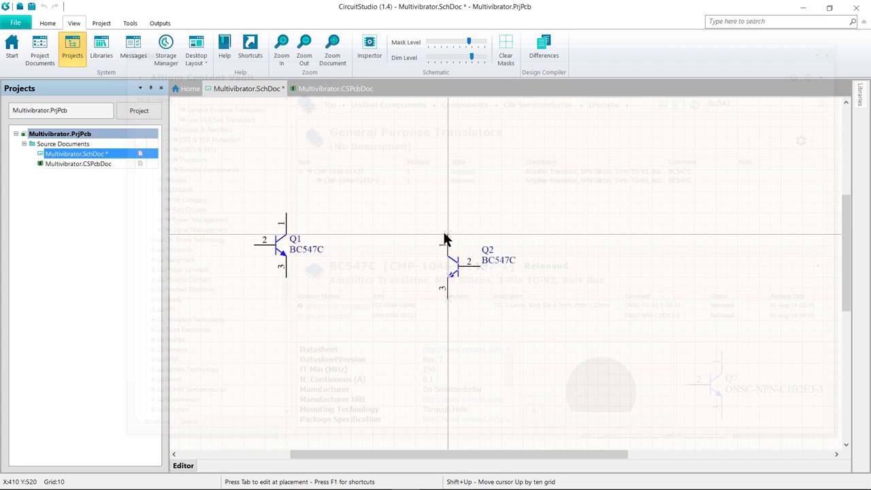
{"action": "scroll", "coordinate": [444, 239], "scroll_direction": "down", "scroll_amount": 1, "text": "ctrl"}
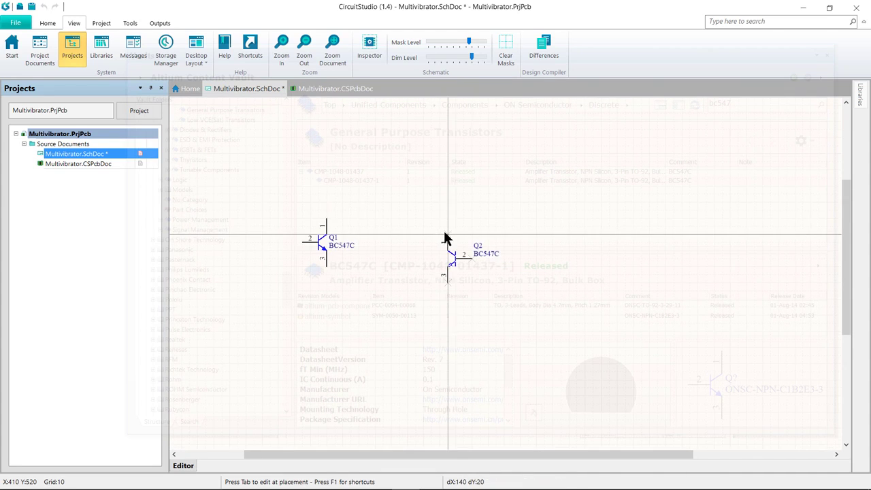
{"action": "left_click", "coordinate": [656, 222]}
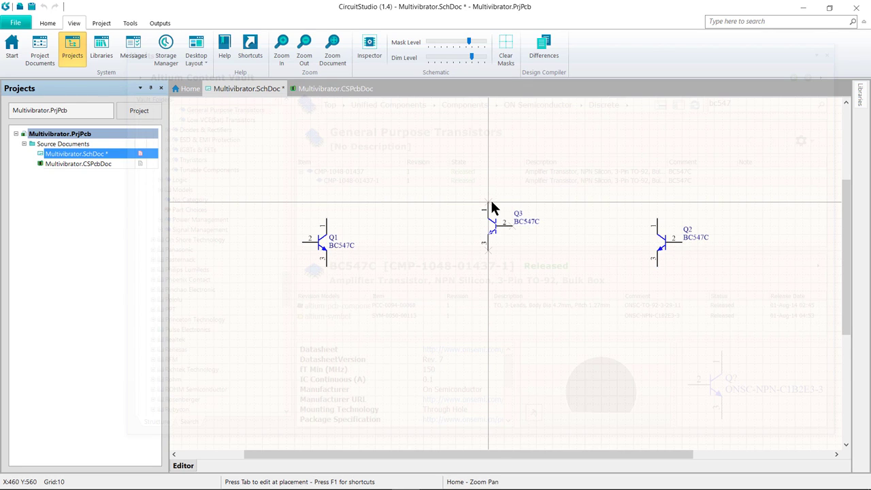
{"action": "left_click", "coordinate": [491, 205]}
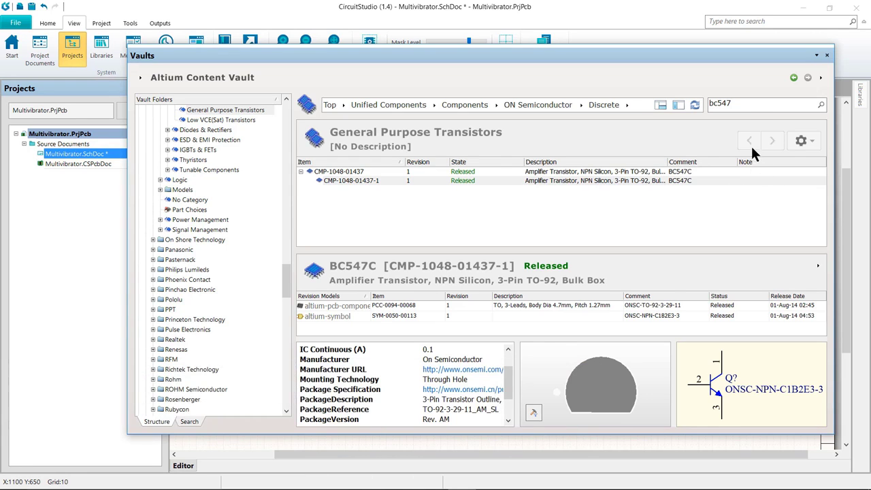
Search the vault for "100k 5% 0805" in place of the transistor search.
{"action": "left_click", "coordinate": [745, 106]}
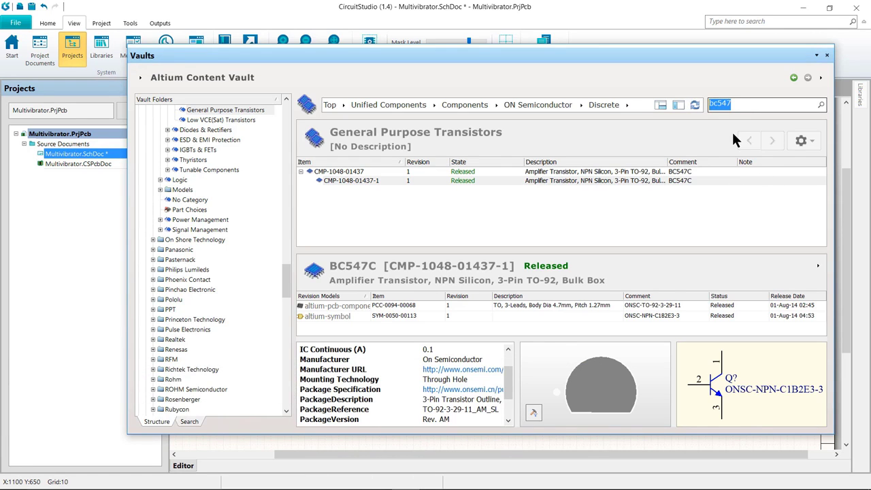
{"action": "type", "text": "100k 5% 0808"}
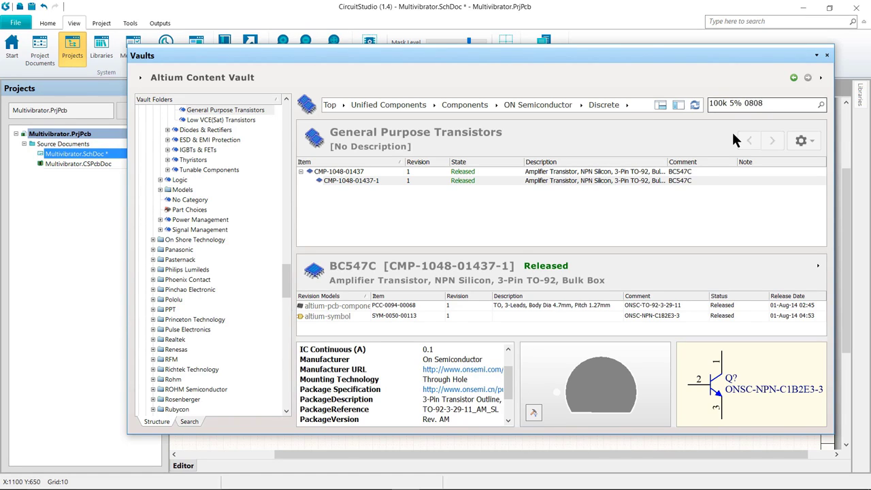
{"action": "key", "text": "BackSpace"}
{"action": "type", "text": "5"}
{"action": "key", "text": "Return"}
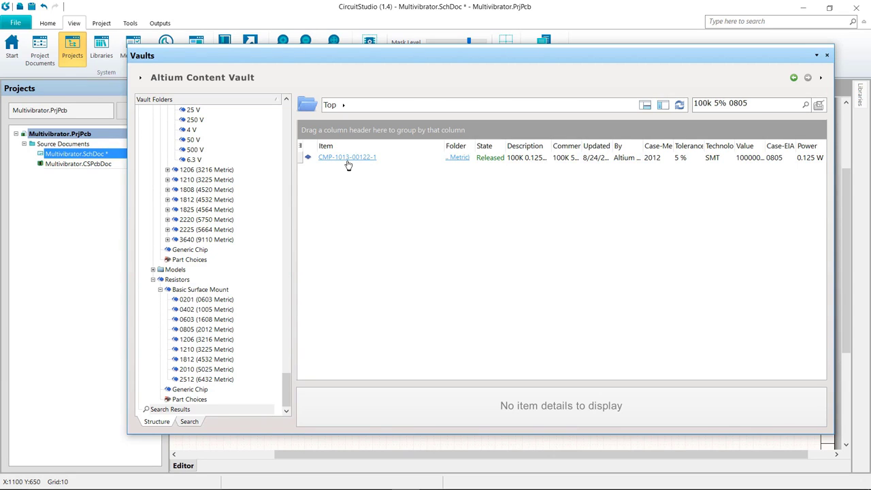
{"action": "left_click", "coordinate": [347, 163]}
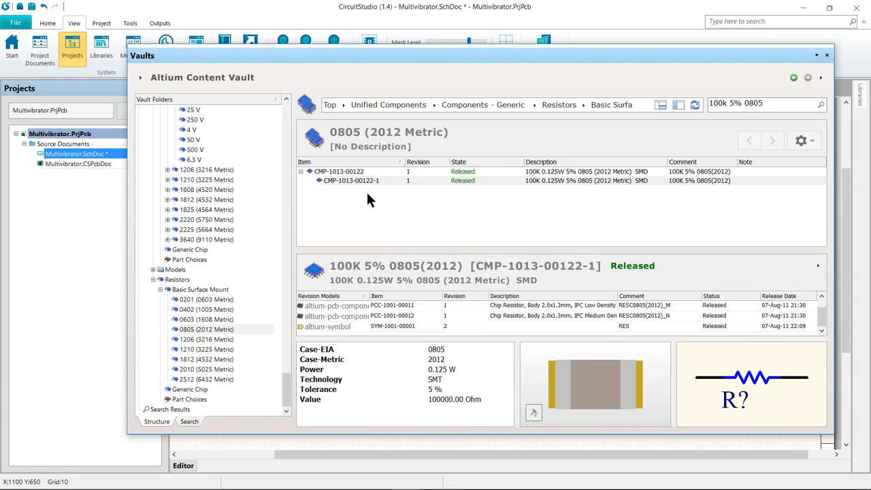
{"action": "left_click", "coordinate": [352, 180]}
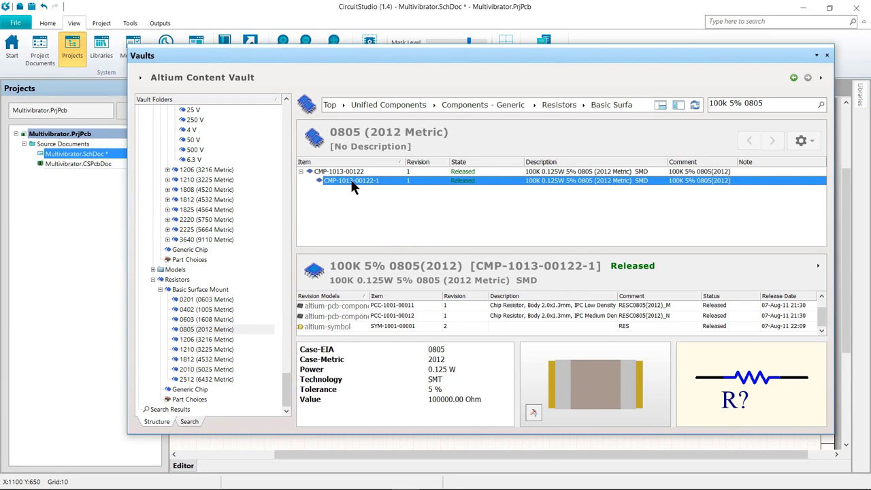
{"action": "right_click", "coordinate": [351, 180]}
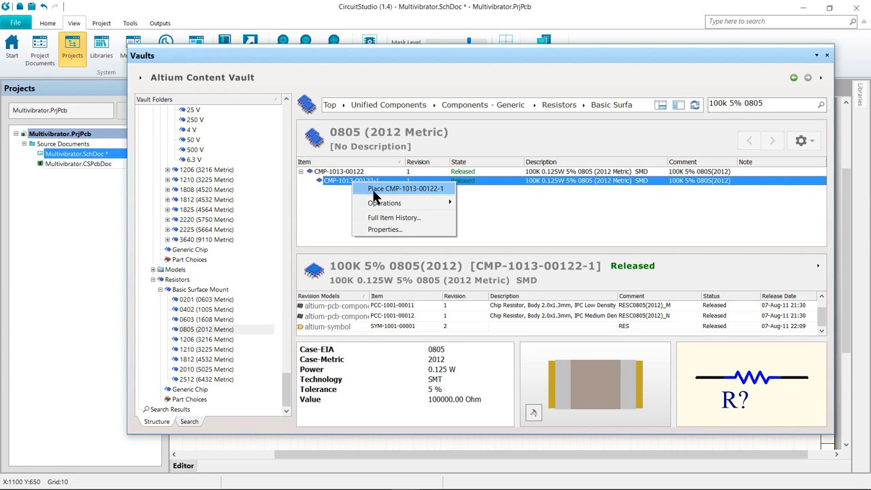
{"action": "left_click", "coordinate": [373, 190]}
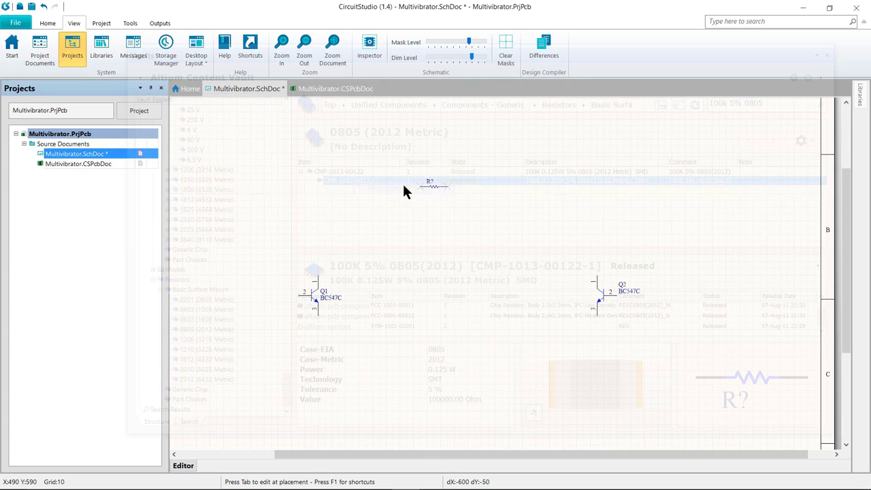
Set the resistor's designator to R1, make its comment visible, and choose the RESC0805(2012)_N footprint.
{"action": "key", "text": "Tab"}
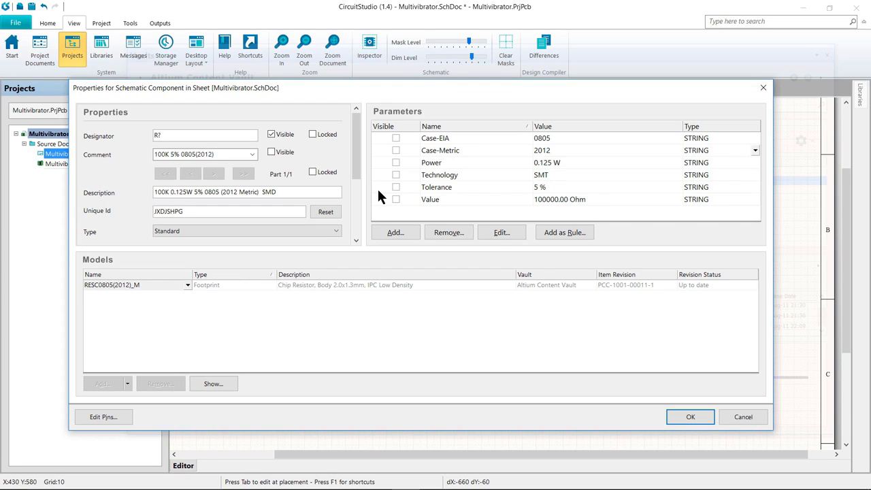
{"action": "key", "text": "BackSpace"}
{"action": "type", "text": "1"}
{"action": "left_click", "coordinate": [185, 286]}
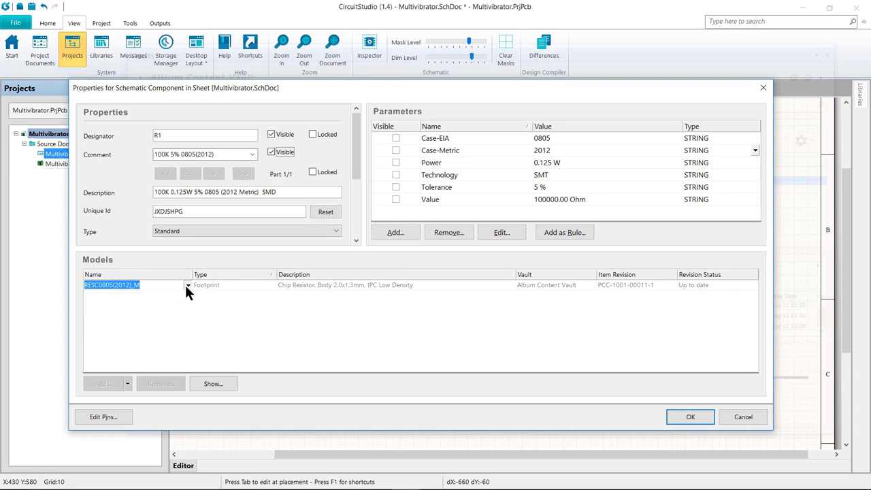
{"action": "left_click", "coordinate": [185, 285]}
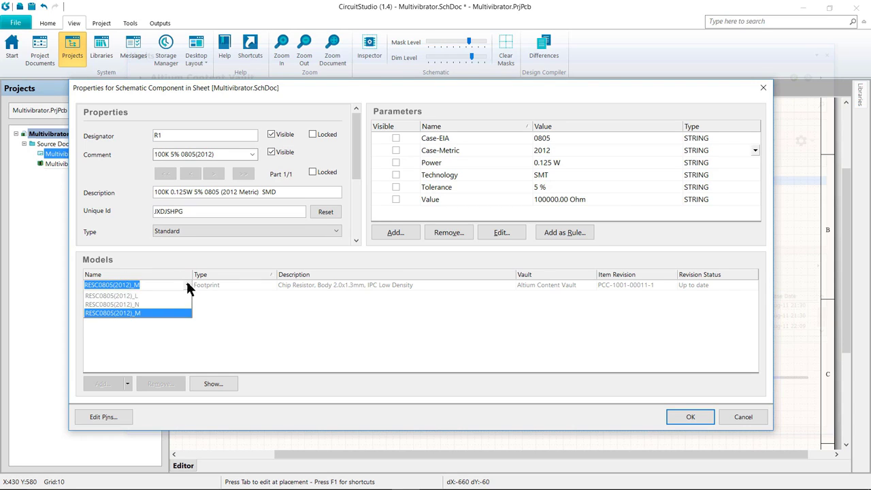
{"action": "left_click", "coordinate": [143, 305]}
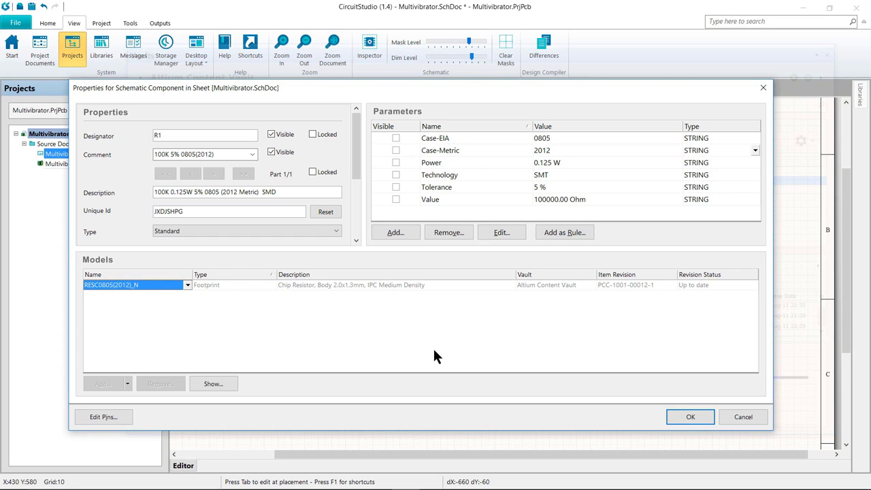
{"action": "left_click", "coordinate": [684, 417]}
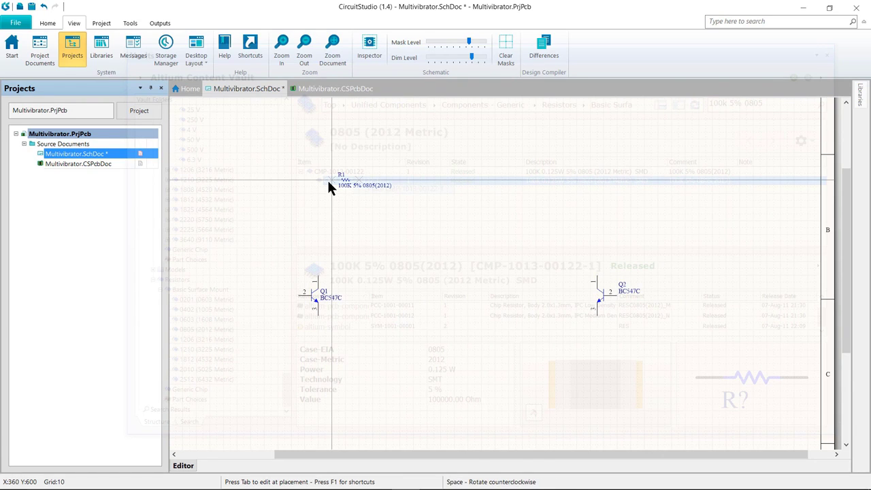
Rotate R1 to vertical and place it above and to the left of Q1 at about X 240, Y 650.
{"action": "key", "text": "space"}
{"action": "key", "text": "space"}
{"action": "key", "text": "space"}
{"action": "key", "text": "space"}
{"action": "key", "text": "space"}
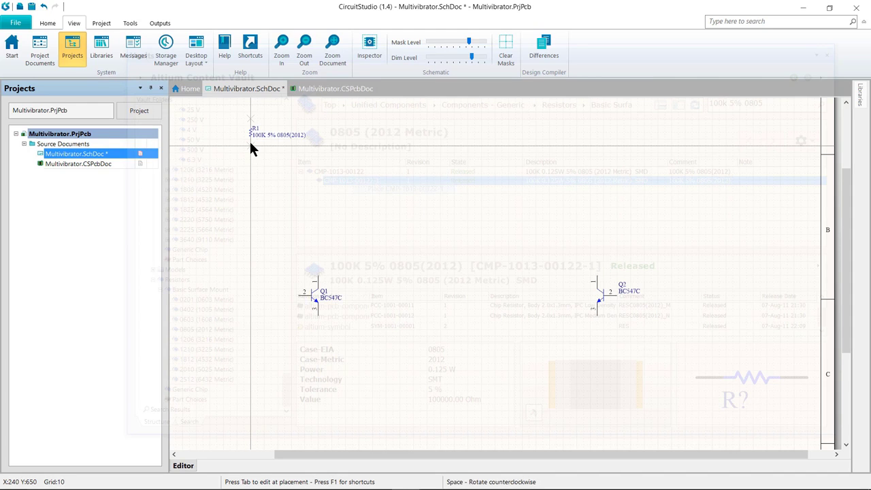
{"action": "left_click", "coordinate": [249, 139]}
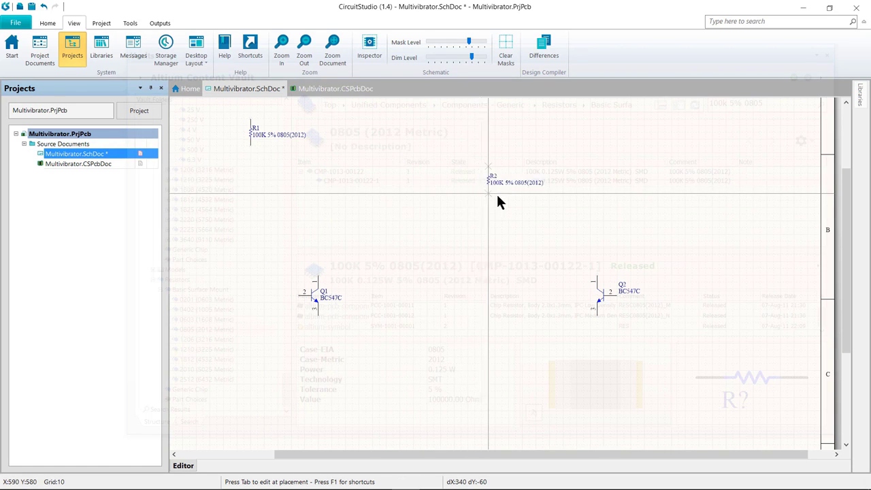
Place the second 100K resistor R2 level with R1 at about X 830, Y 650, and end placement.
{"action": "key", "text": "Right"}
{"action": "key", "text": "Up"}
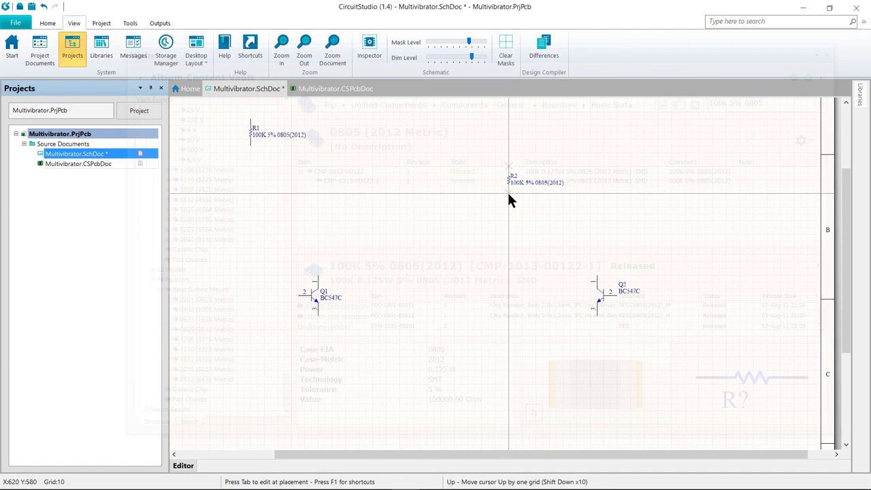
{"action": "key", "text": "Down"}
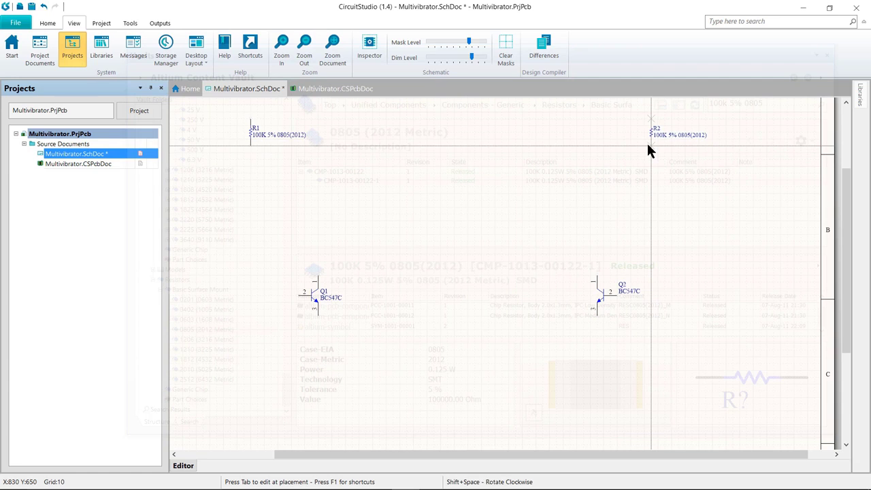
{"action": "left_click", "coordinate": [648, 146]}
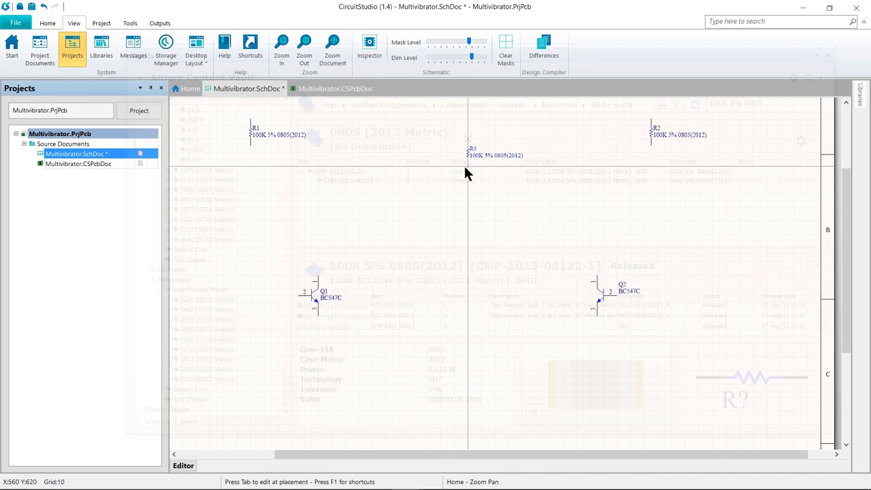
{"action": "key", "text": "Left"}
{"action": "key", "text": "Right"}
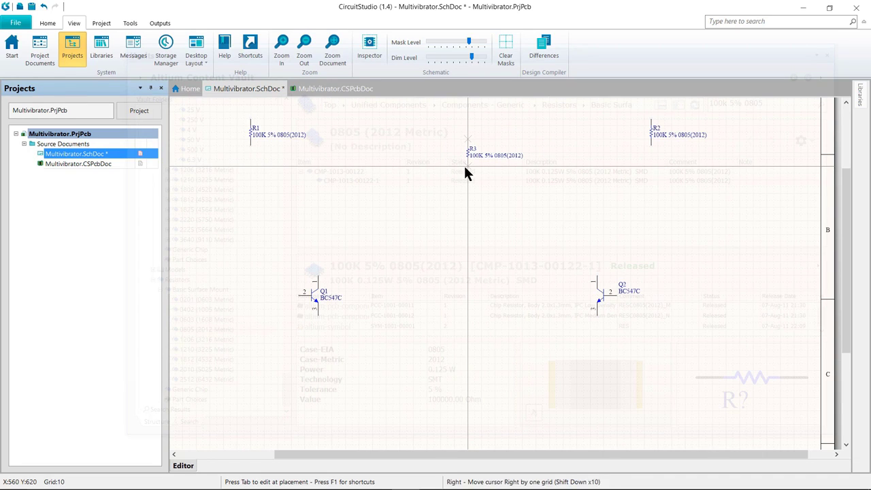
{"action": "key", "text": "Up"}
{"action": "key", "text": "Down"}
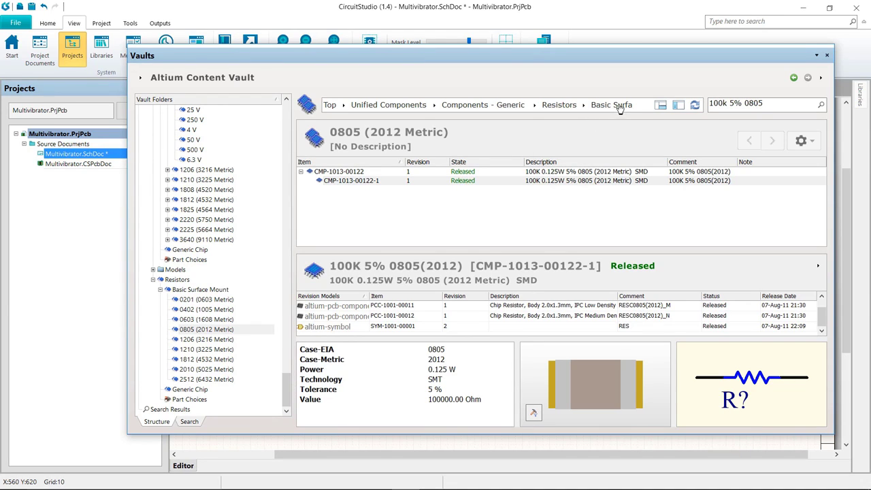
Search all vault folders for "1k 5% 0805" and widen the Description column of the results.
{"action": "left_click", "coordinate": [762, 103]}
{"action": "left_click_drag", "start_coordinate": [727, 103], "coordinate": [688, 103]}
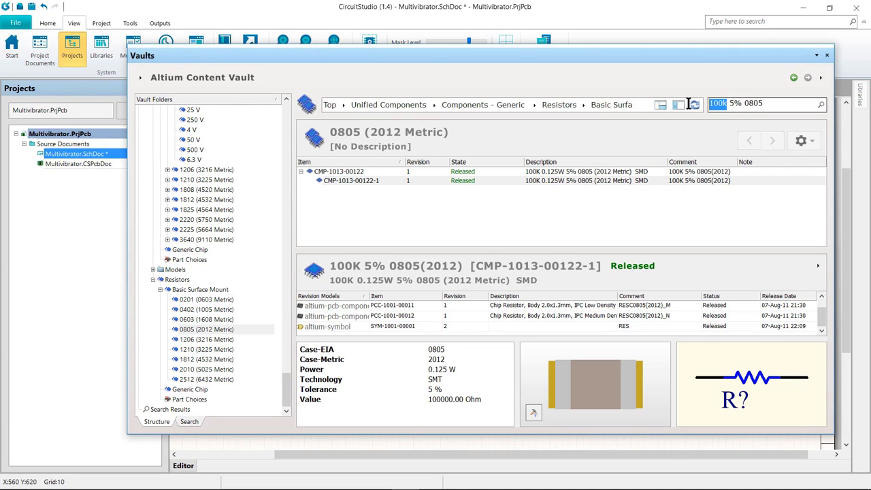
{"action": "type", "text": "1k"}
{"action": "key", "text": "Return"}
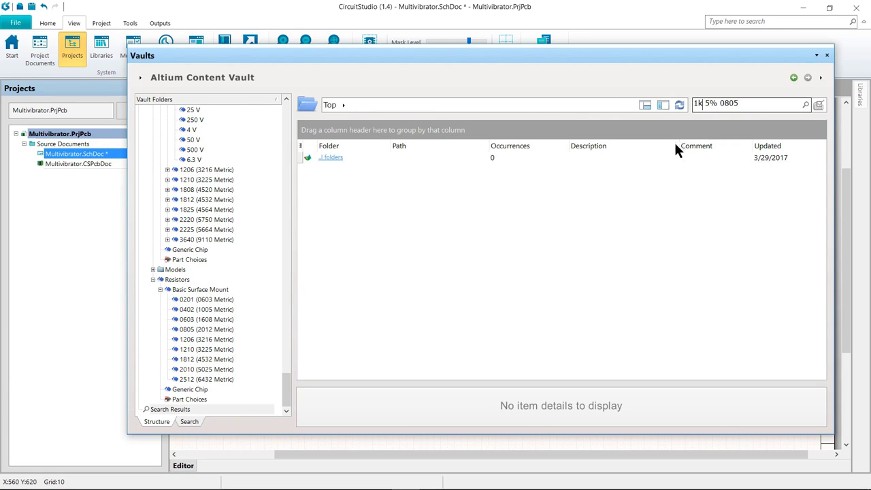
{"action": "left_click", "coordinate": [333, 157]}
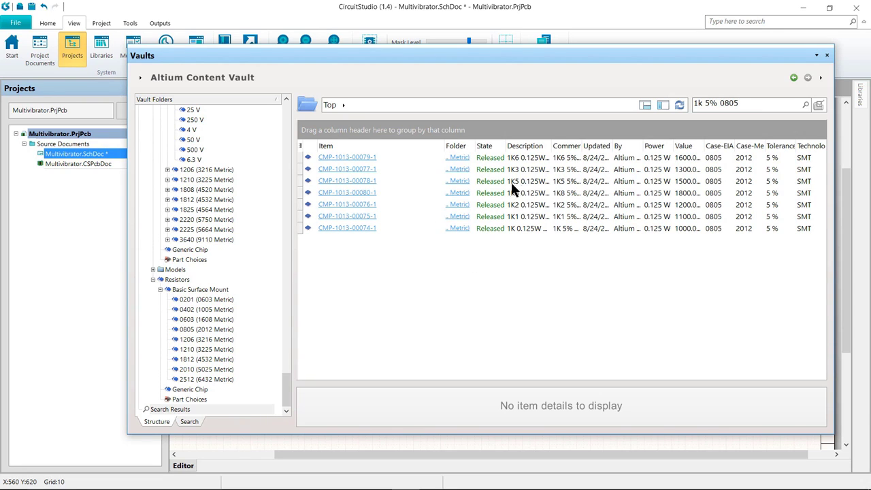
{"action": "left_click_drag", "start_coordinate": [549, 147], "coordinate": [588, 147]}
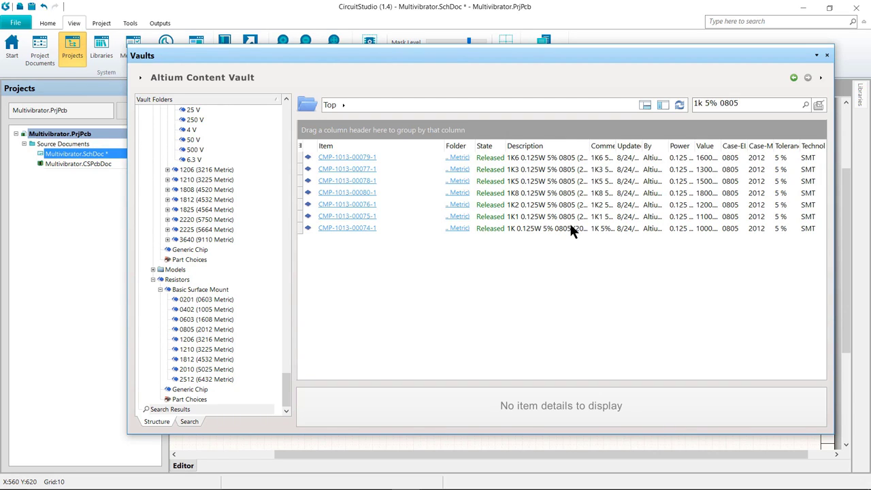
{"action": "left_click", "coordinate": [363, 230]}
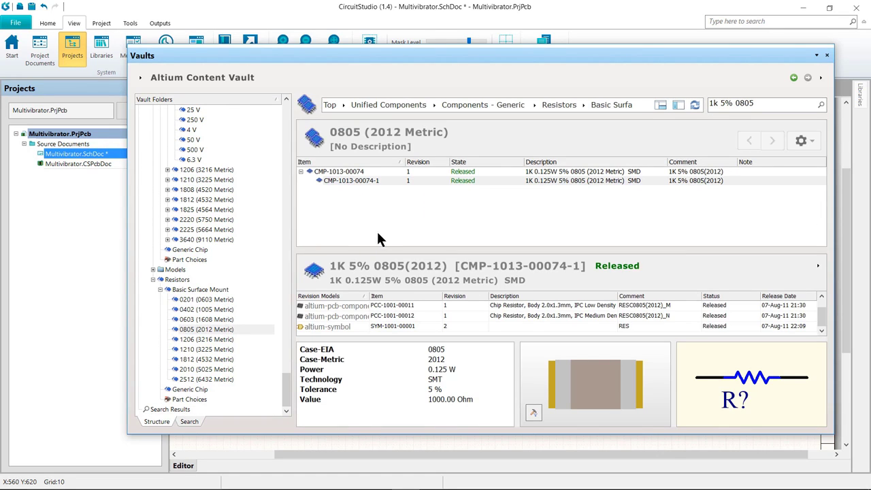
{"action": "right_click", "coordinate": [355, 180]}
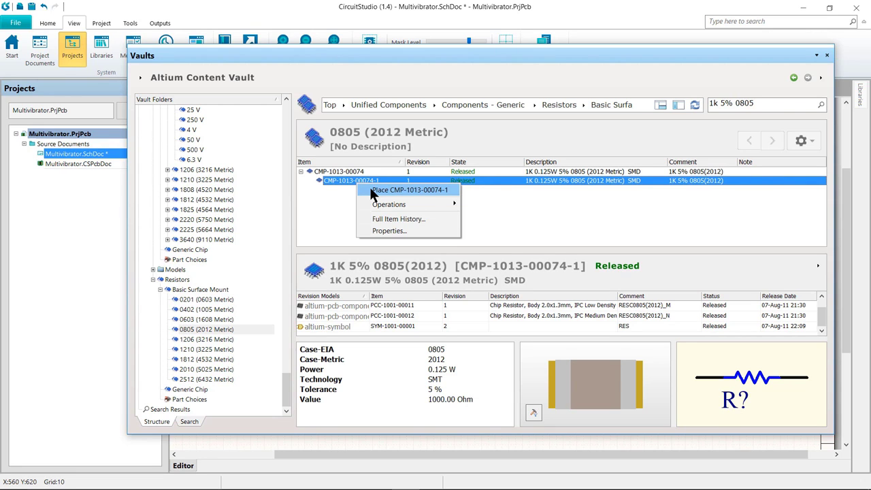
{"action": "left_click", "coordinate": [371, 190]}
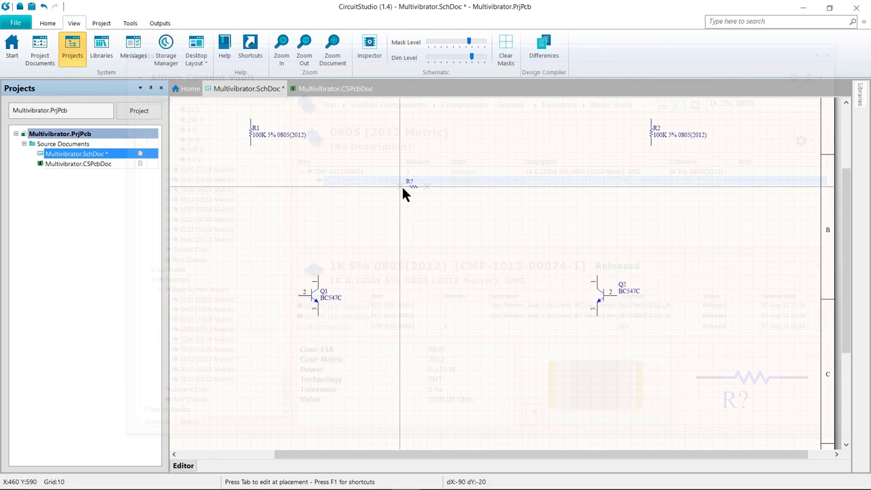
Set the 1K resistor's designator to R3, show its comment, and choose the RESC0805(2012)_N footprint.
{"action": "key", "text": "Tab"}
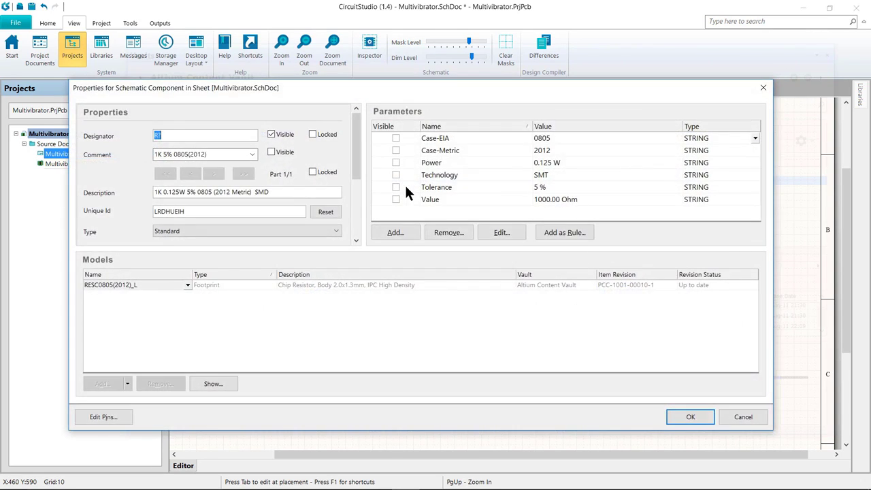
{"action": "type", "text": "R3"}
{"action": "left_click", "coordinate": [184, 285]}
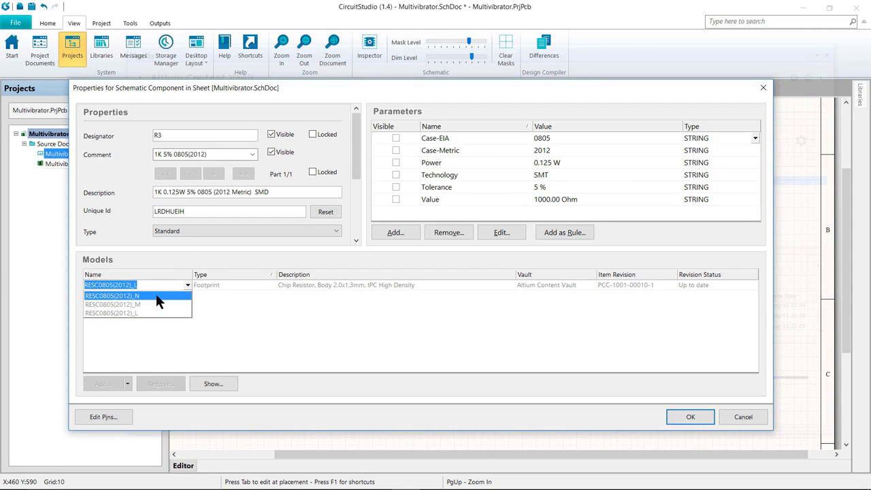
{"action": "left_click", "coordinate": [157, 297]}
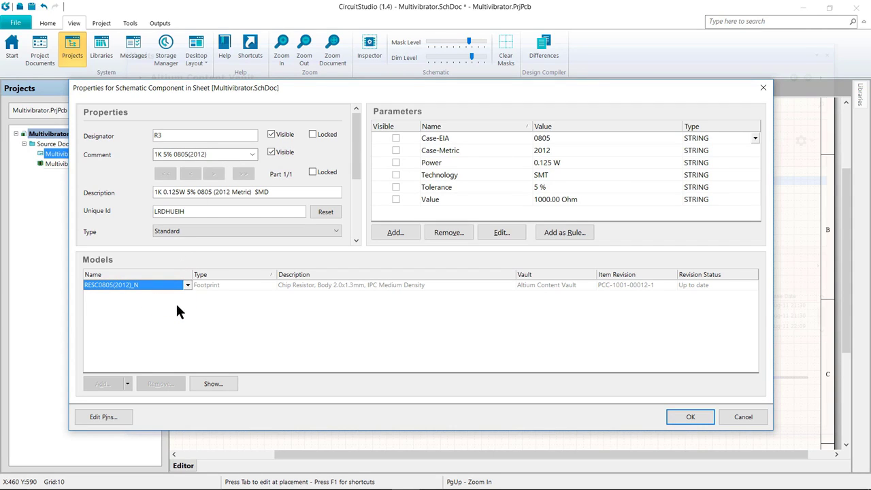
{"action": "left_click", "coordinate": [684, 418]}
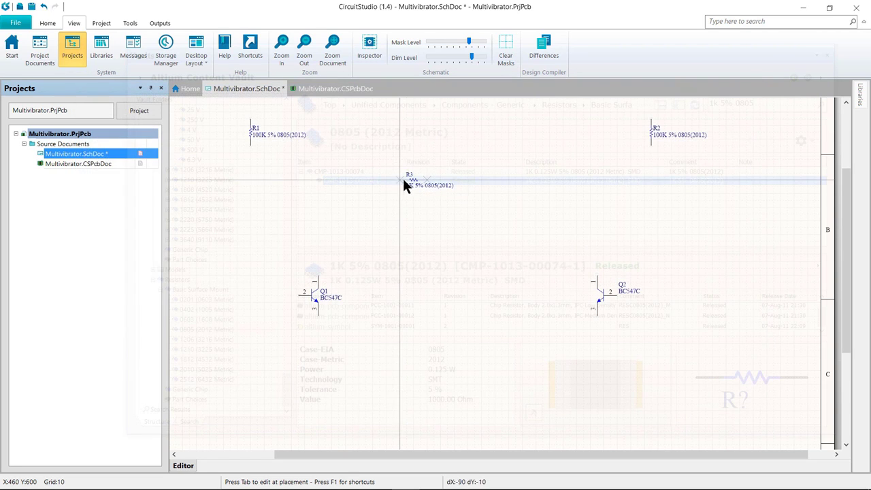
Rotate the 1K resistor to vertical, then place R3 above Q2 and R4 above Q1, level with the 100K resistors.
{"action": "key", "text": "Home"}
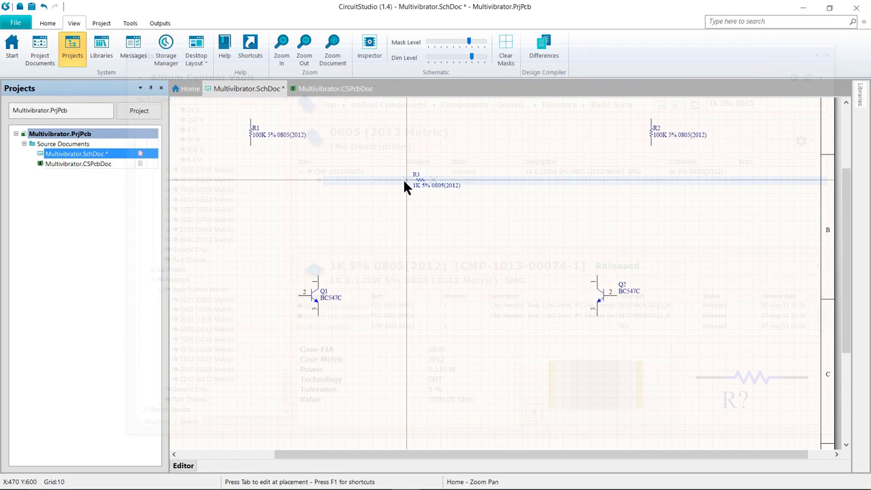
{"action": "key", "text": "Left"}
{"action": "key", "text": "space"}
{"action": "key", "text": "Right"}
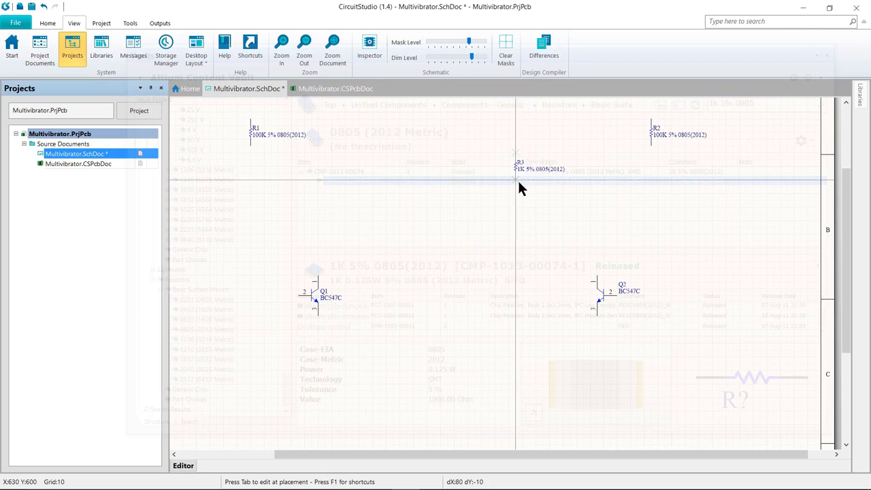
{"action": "left_click", "coordinate": [597, 153]}
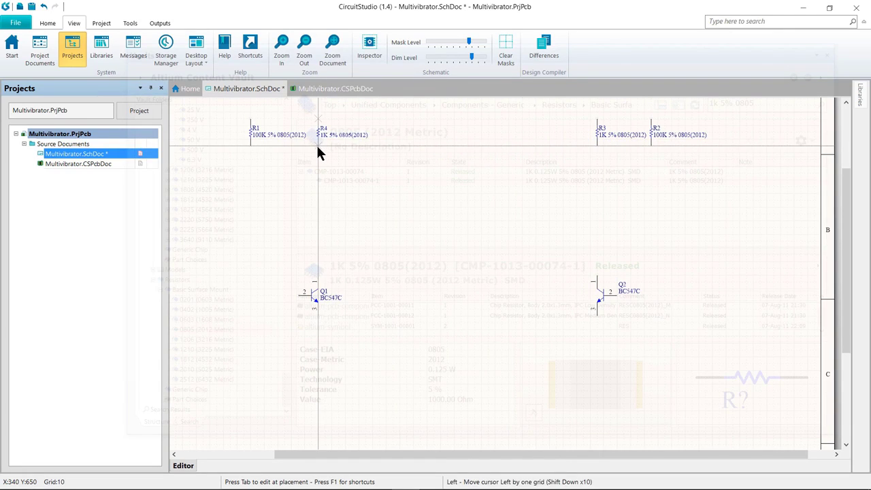
{"action": "left_click", "coordinate": [317, 151]}
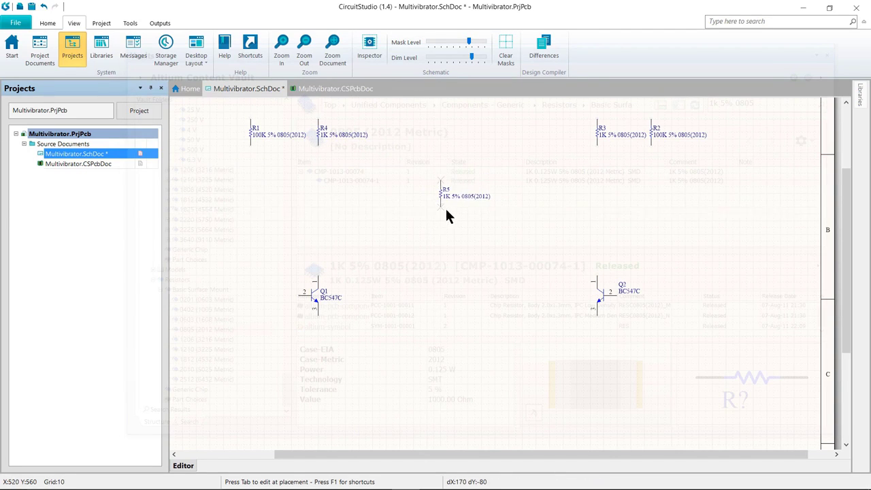
{"action": "key", "text": "Left"}
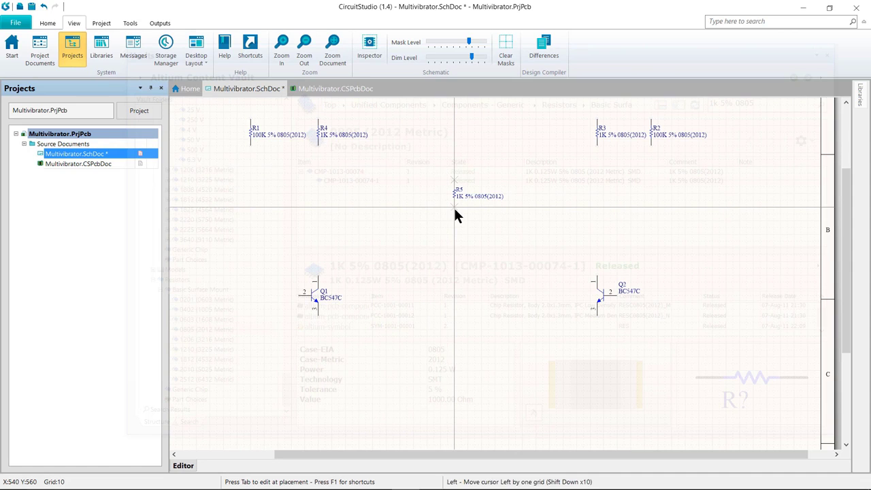
Stop placing 1K resistors and search the Altium Content Vault for "22nF 16V 0805".
{"action": "key", "text": "Right"}
{"action": "key", "text": "Escape"}
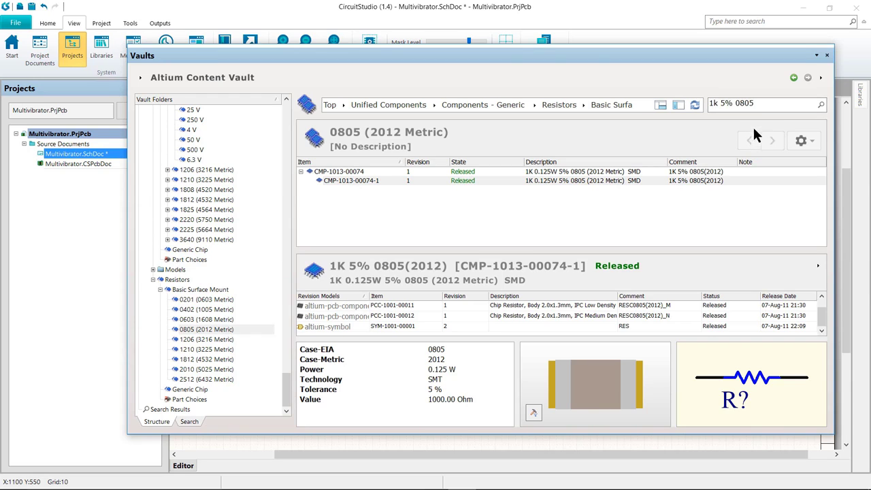
{"action": "left_click", "coordinate": [764, 105]}
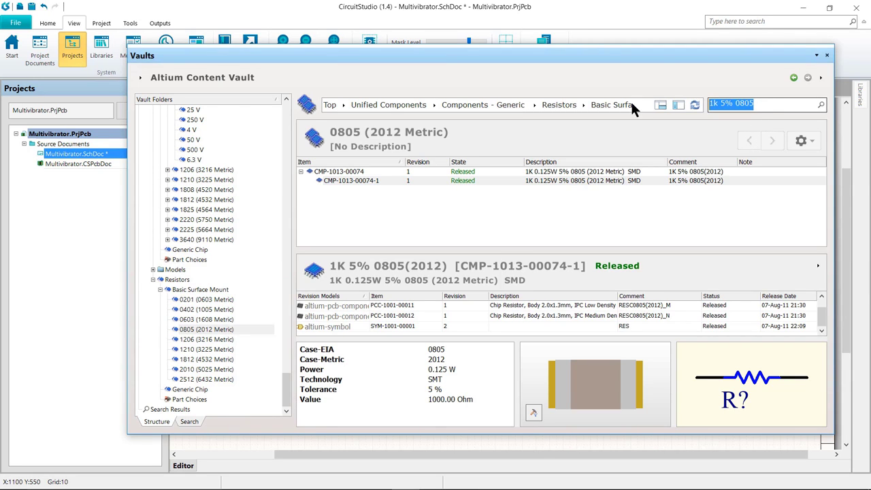
{"action": "type", "text": "22n"}
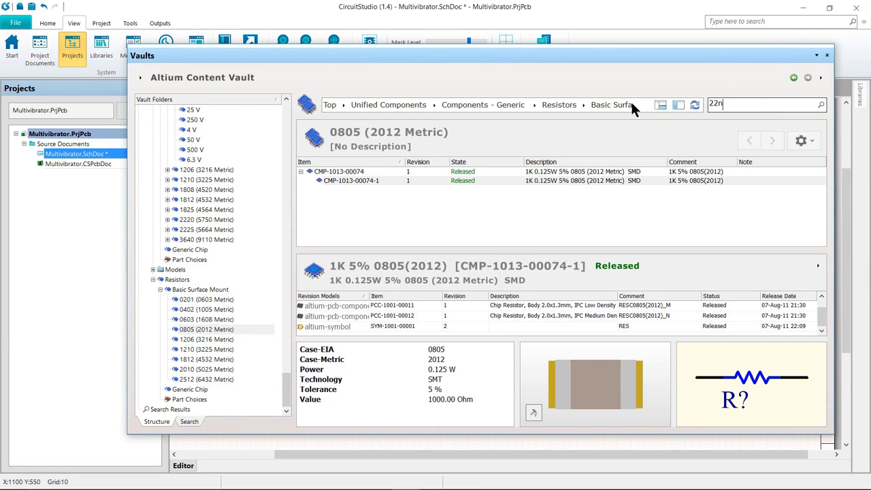
{"action": "type", "text": "F 16V 0805"}
{"action": "key", "text": "Return"}
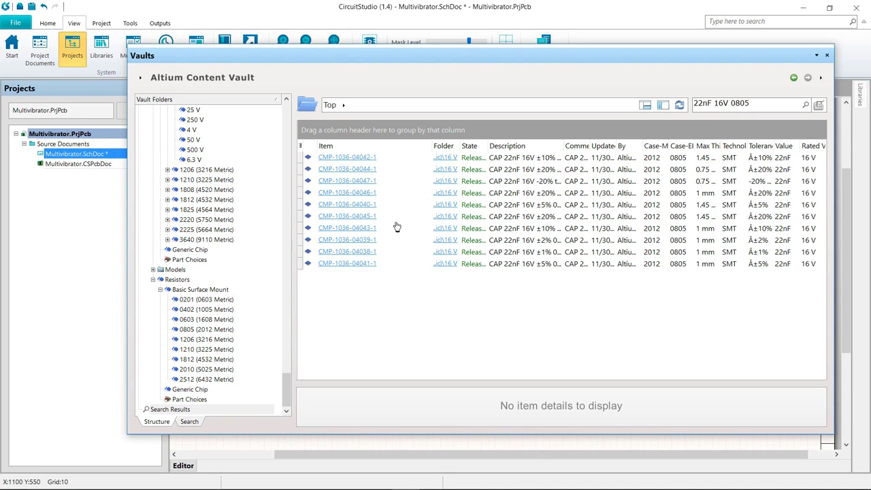
{"action": "left_click", "coordinate": [360, 159]}
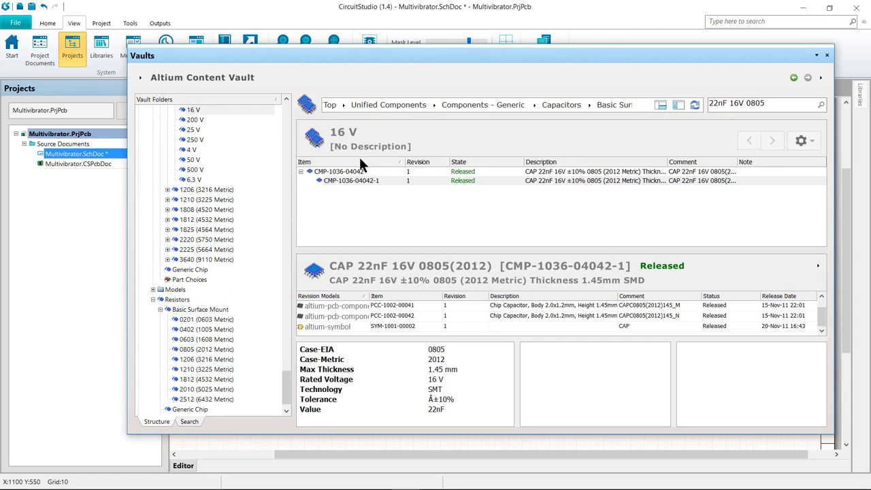
{"action": "left_click", "coordinate": [363, 183]}
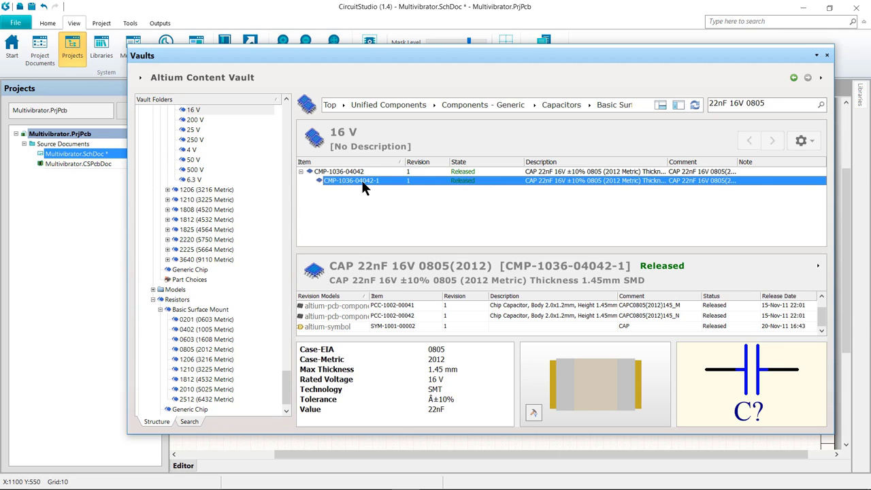
{"action": "right_click", "coordinate": [362, 181]}
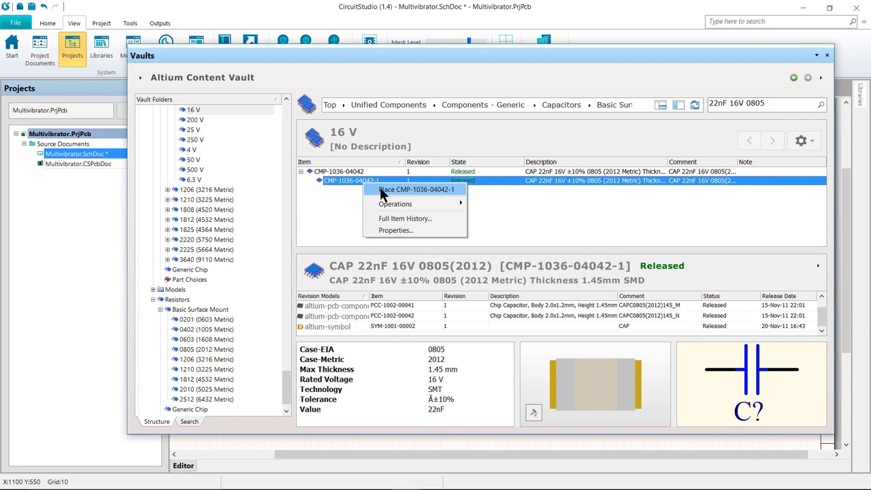
{"action": "left_click", "coordinate": [401, 189]}
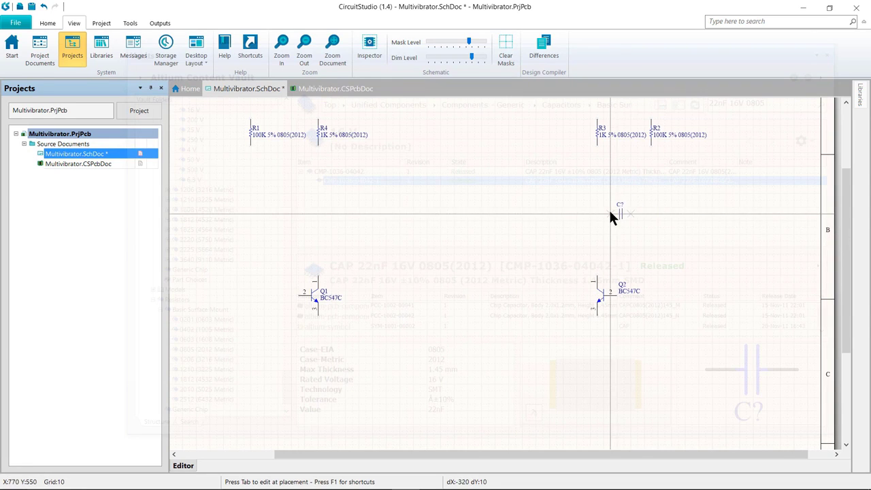
{"action": "key", "text": "End"}
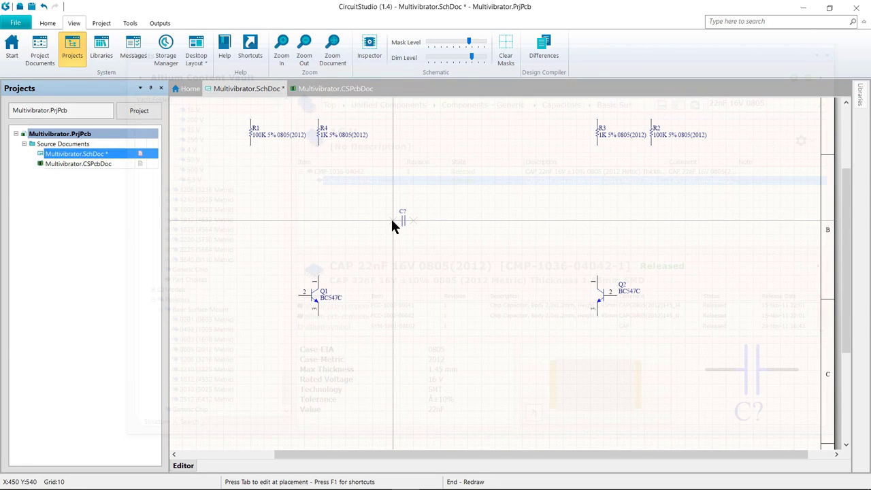
{"action": "key", "text": "Home"}
{"action": "key", "text": "Left"}
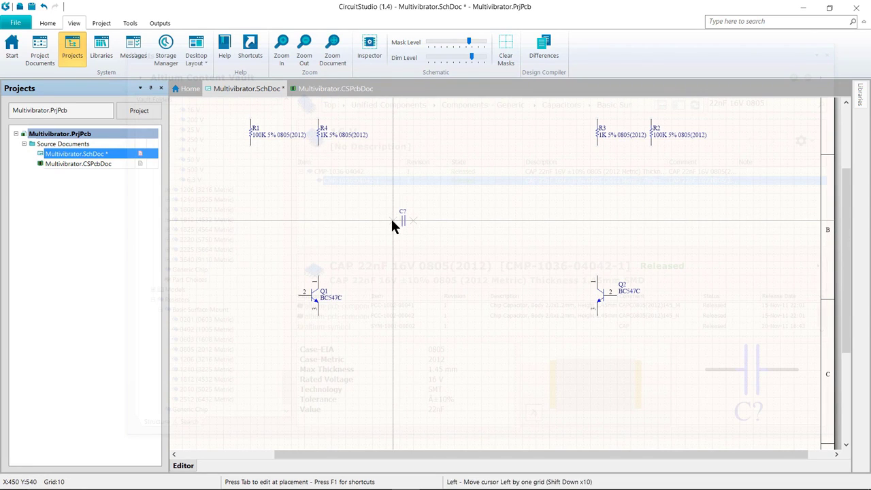
{"action": "key", "text": "Tab"}
{"action": "key", "text": "End"}
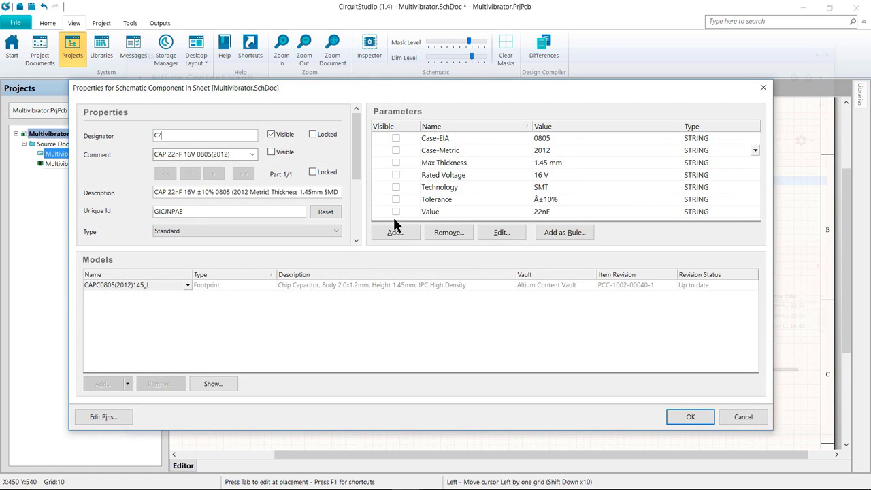
{"action": "key", "text": "BackSpace"}
{"action": "type", "text": "1"}
{"action": "left_click", "coordinate": [188, 285]}
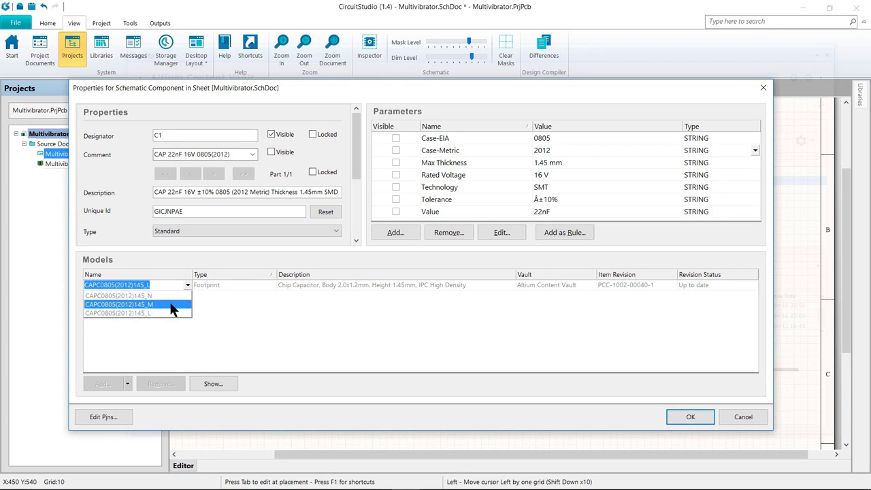
{"action": "left_click", "coordinate": [168, 296]}
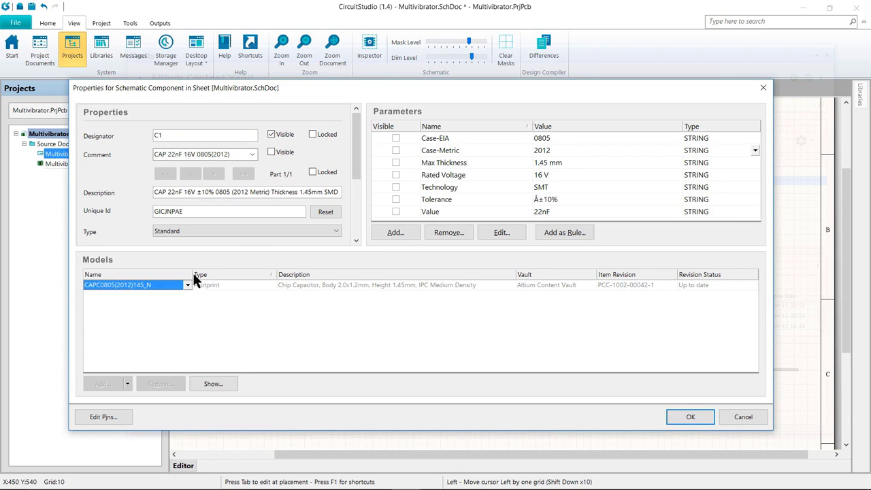
{"action": "left_click", "coordinate": [270, 150]}
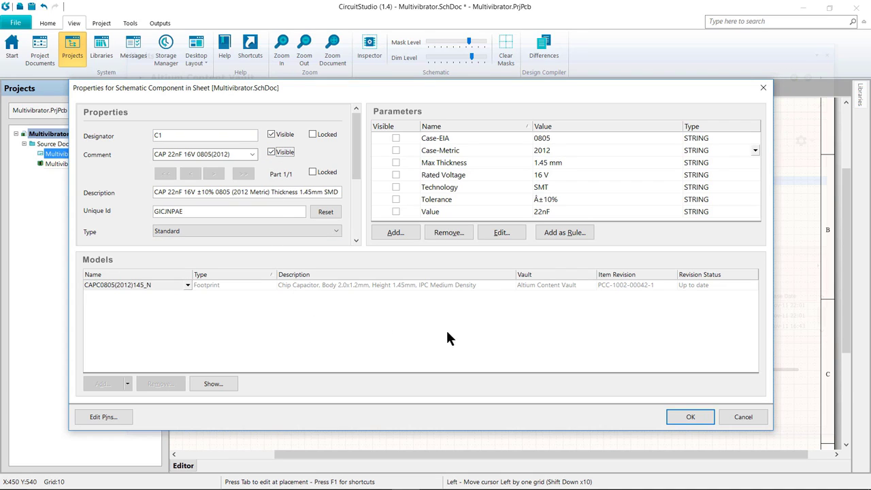
{"action": "left_click", "coordinate": [691, 416]}
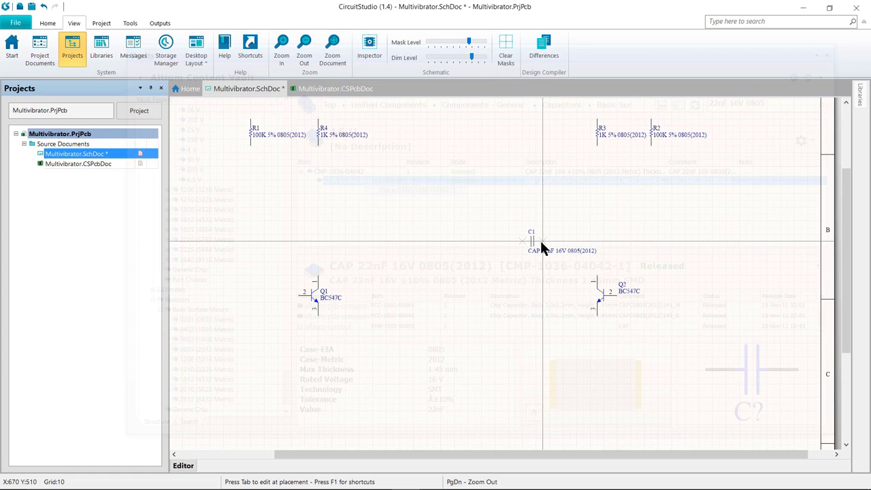
Place C1 between the transistors nearer Q2, place C2 slightly higher and nearer Q1, and end capacitor placement.
{"action": "left_click", "coordinate": [541, 242]}
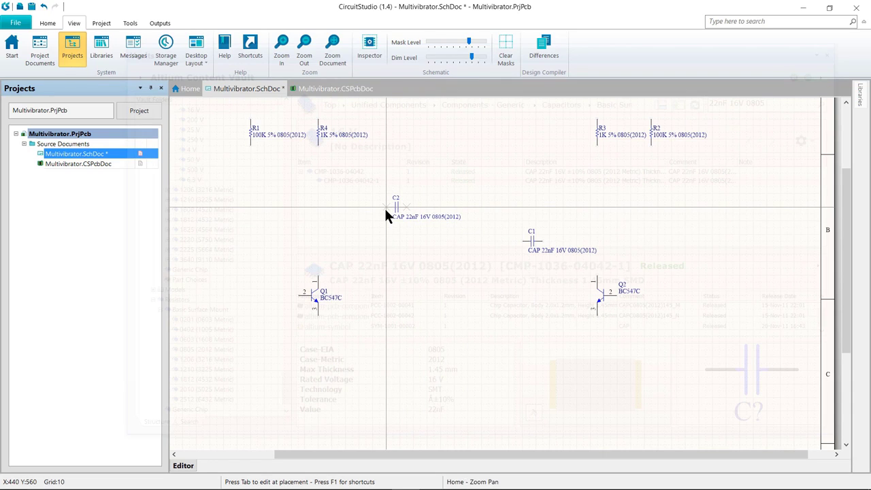
{"action": "left_click", "coordinate": [385, 210]}
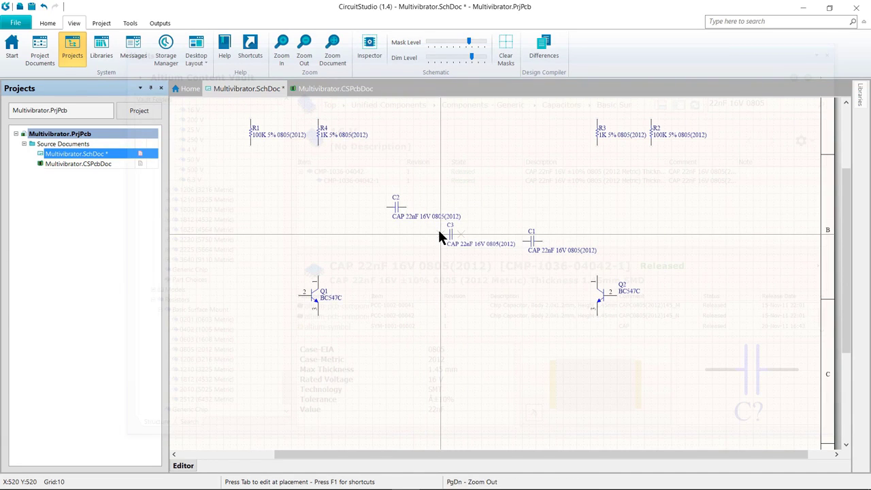
{"action": "left_click", "coordinate": [439, 237]}
{"action": "right_click", "coordinate": [439, 236]}
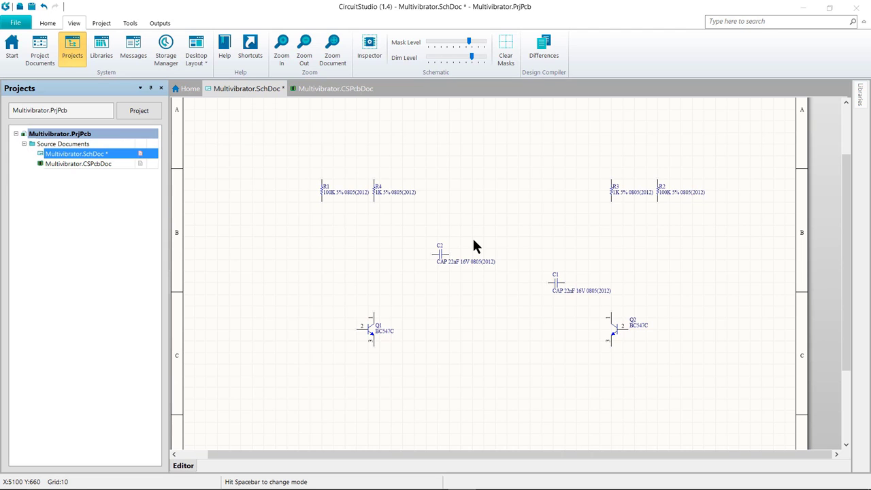
Choose the Miscellaneous Connectors.IntLib library and filter its components by "header".
{"action": "left_click", "coordinate": [860, 99]}
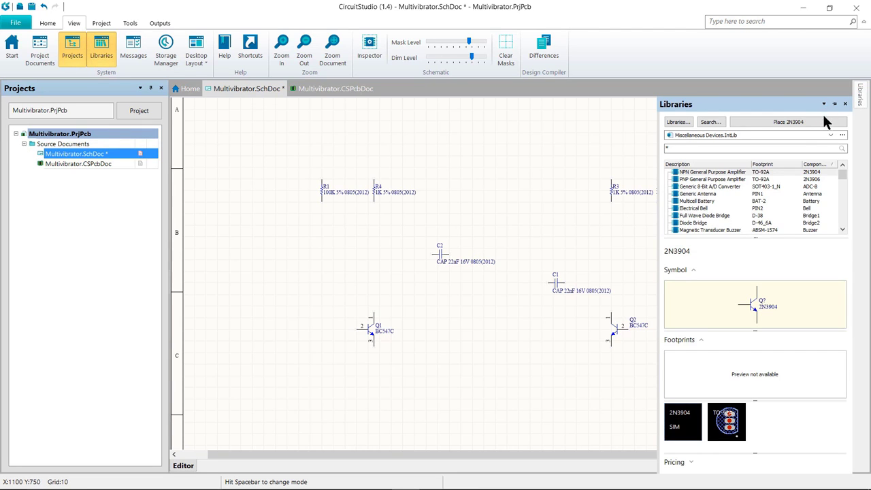
{"action": "left_click", "coordinate": [831, 134]}
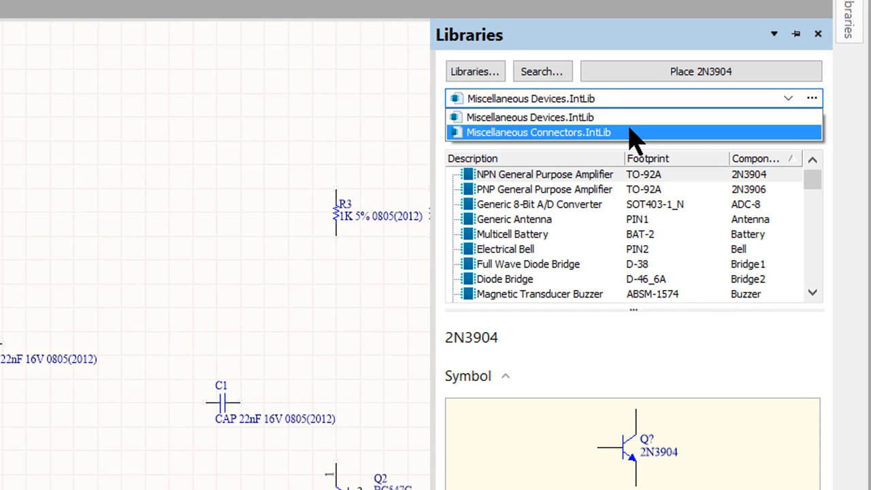
{"action": "left_click", "coordinate": [633, 133]}
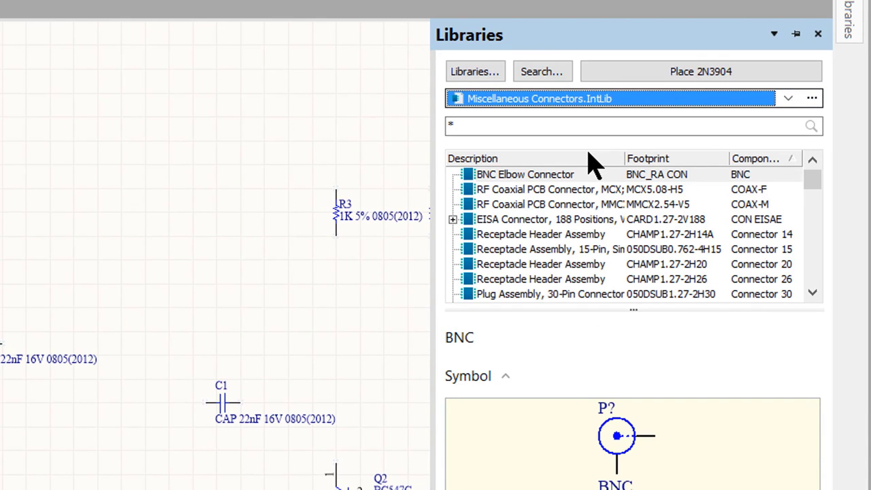
{"action": "left_click", "coordinate": [558, 126]}
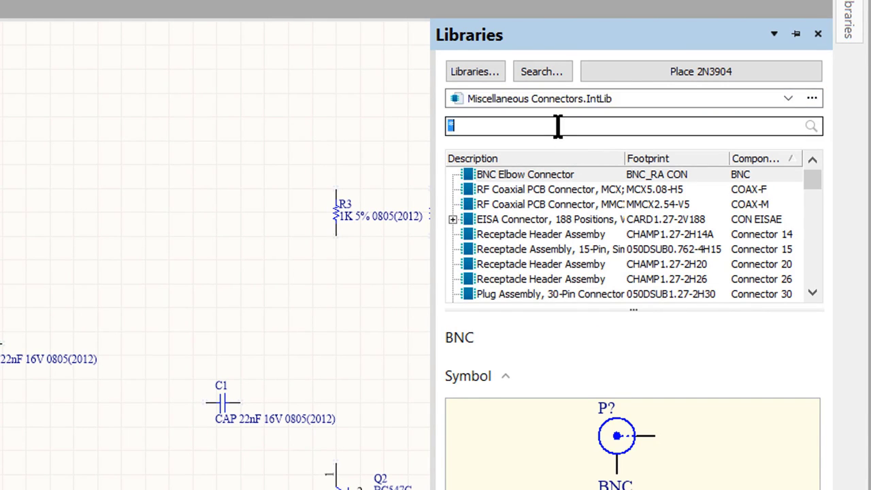
{"action": "type", "text": "header"}
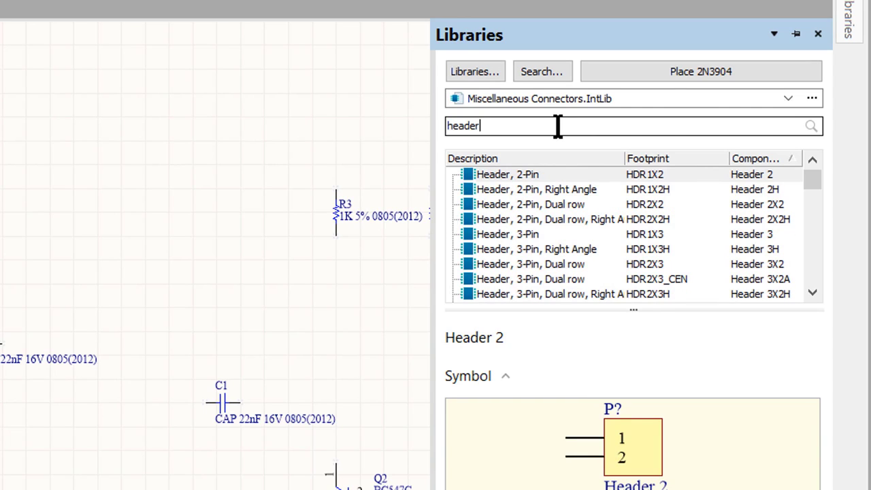